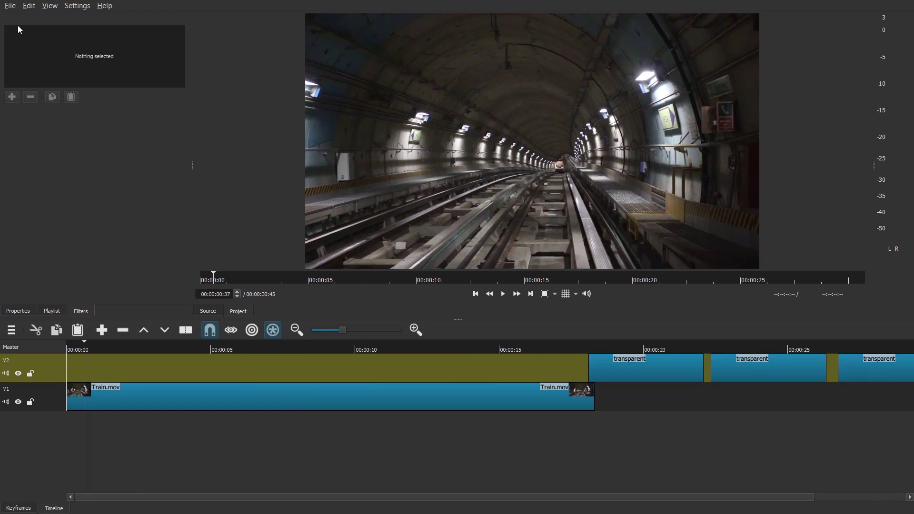
# - Create a transparent color clip and place it on track V2 near the start of the timeline, above Train.mov
pyautogui.click(14, 6)
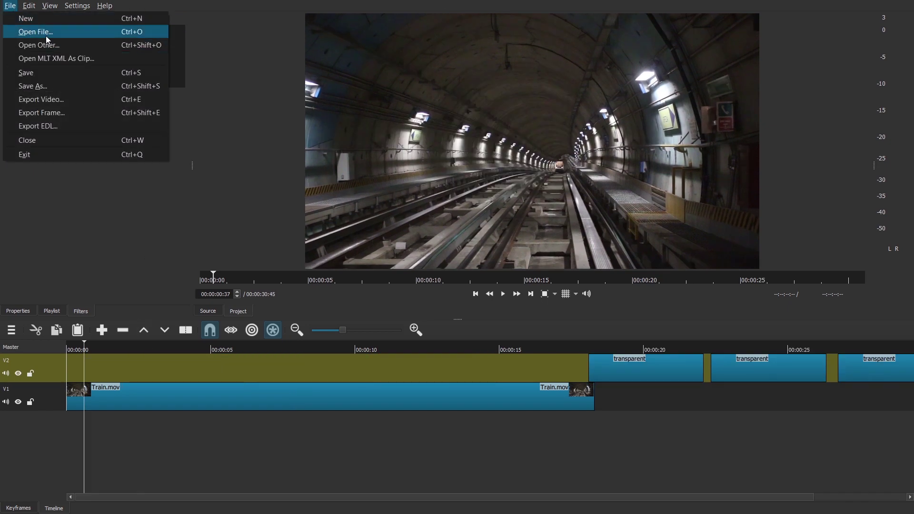
pyautogui.click(51, 50)
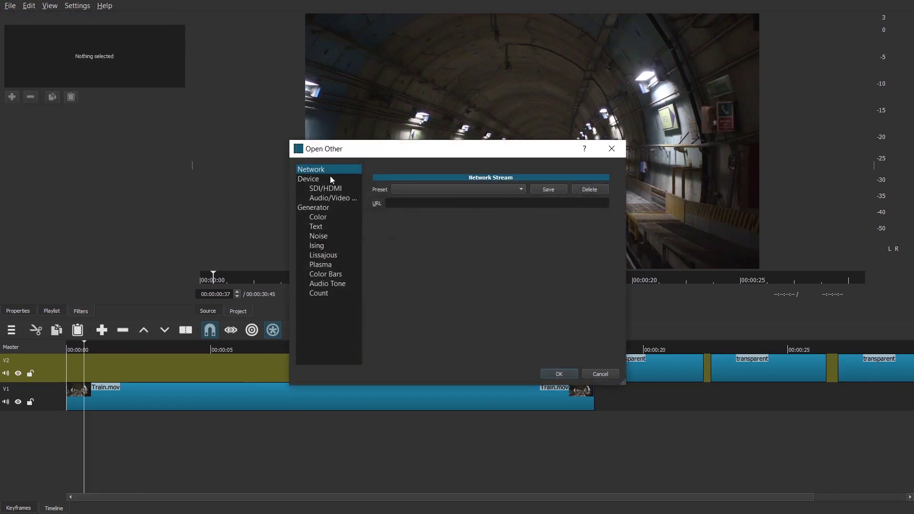
pyautogui.click(315, 212)
pyautogui.click(323, 218)
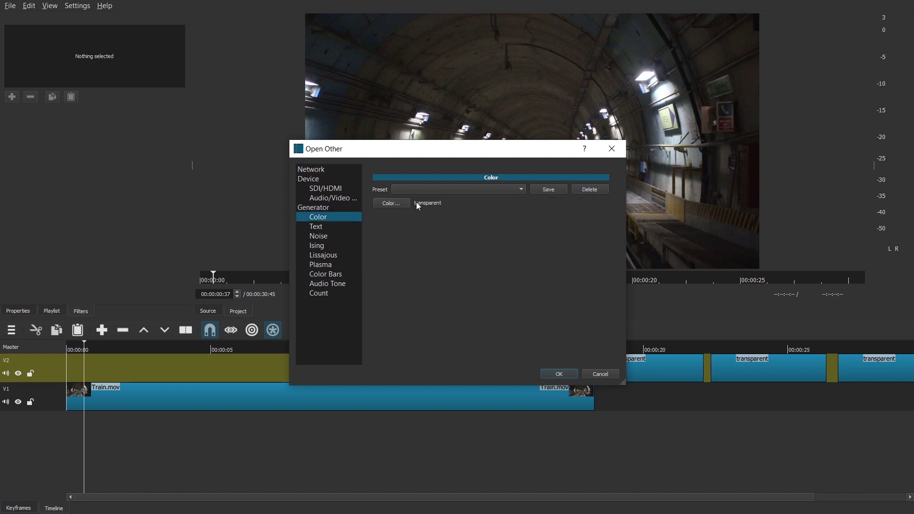
pyautogui.click(551, 373)
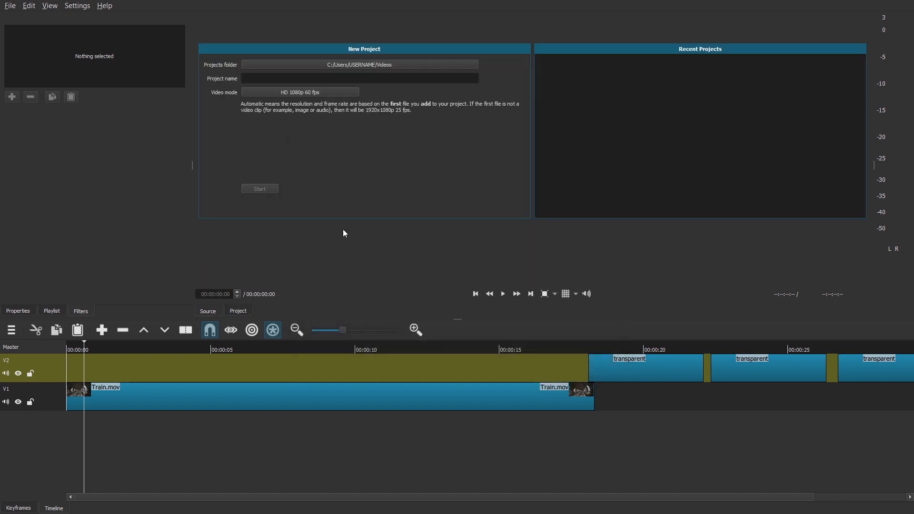
pyautogui.moveTo(468, 143); pyautogui.dragTo(78, 368)
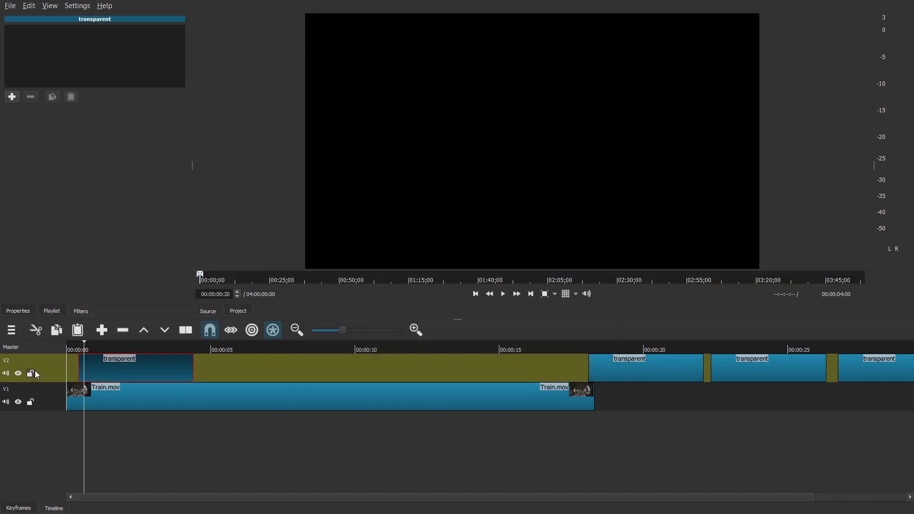
pyautogui.rightClick(36, 371)
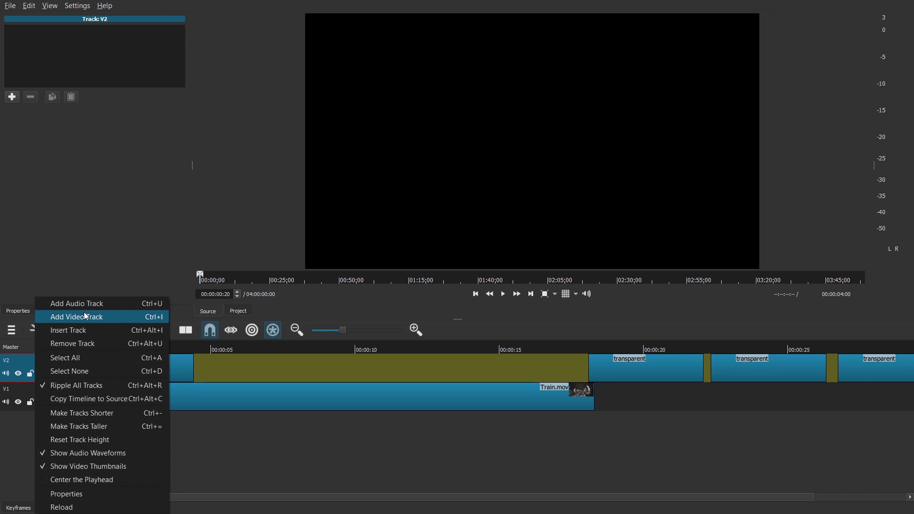
pyautogui.click(209, 428)
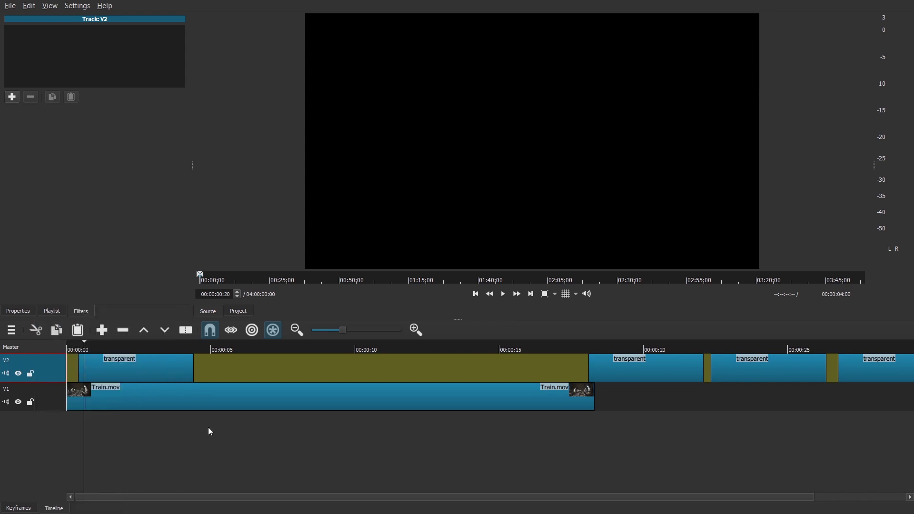
pyautogui.click(118, 403)
# - Add the Text: 3D filter to the new transparent clip on V2 and move the playhead over the clip
pyautogui.click(90, 348)
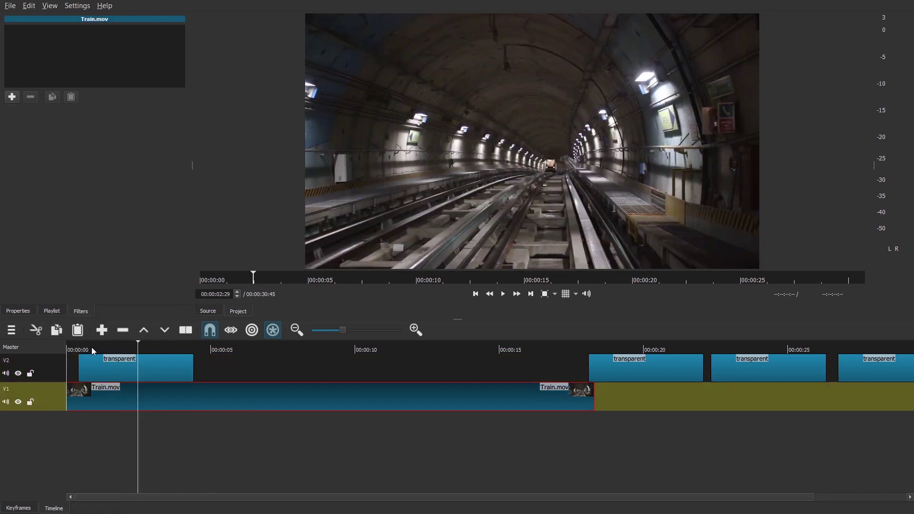
pyautogui.click(110, 367)
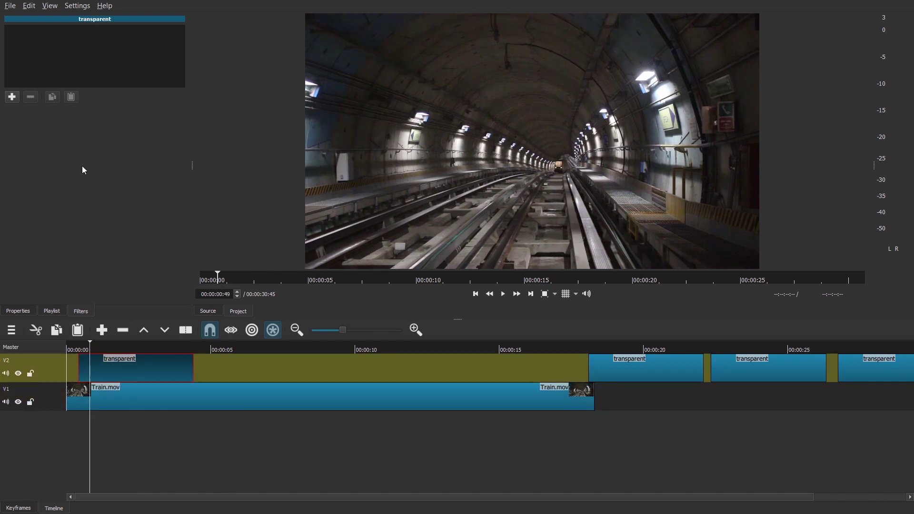
pyautogui.click(13, 97)
pyautogui.write('text')
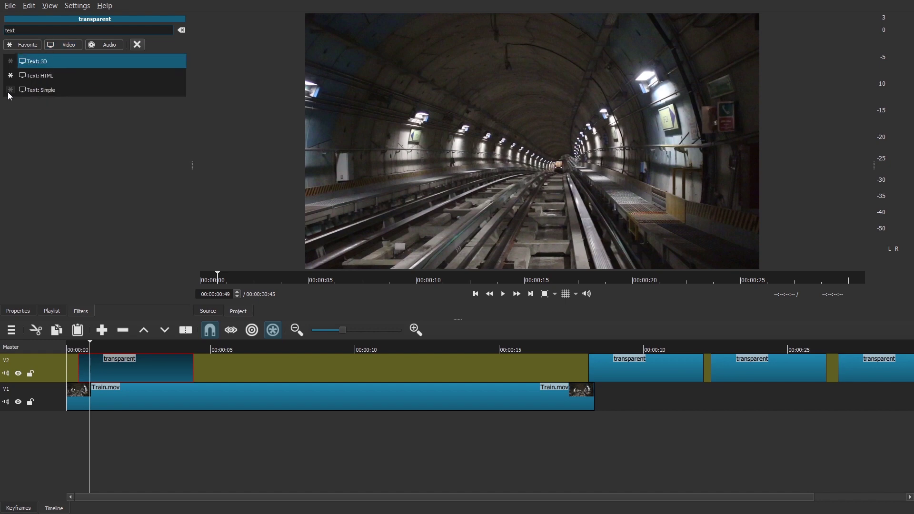
pyautogui.click(34, 62)
pyautogui.click(100, 348)
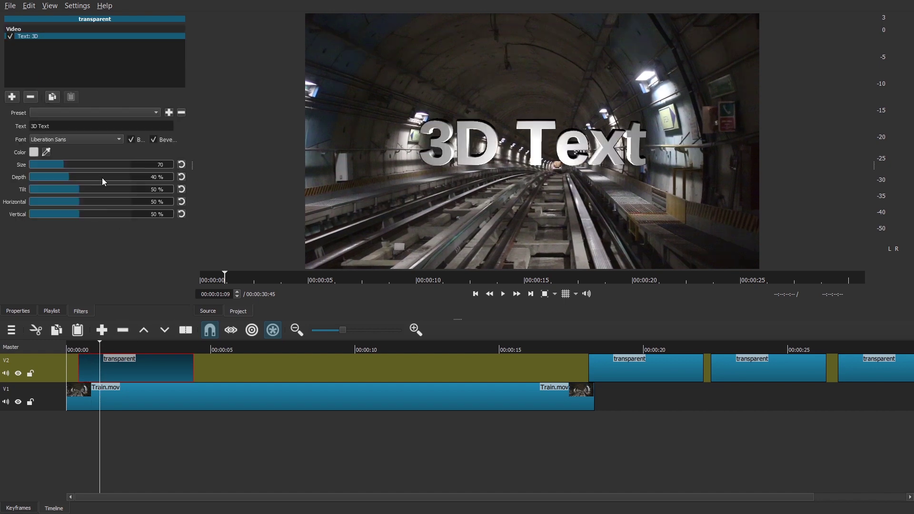
# - Try the 3D text with size 144, depth 18 %, tilt 85 % and horizontal 74 %
pyautogui.click(102, 166)
pyautogui.click(47, 176)
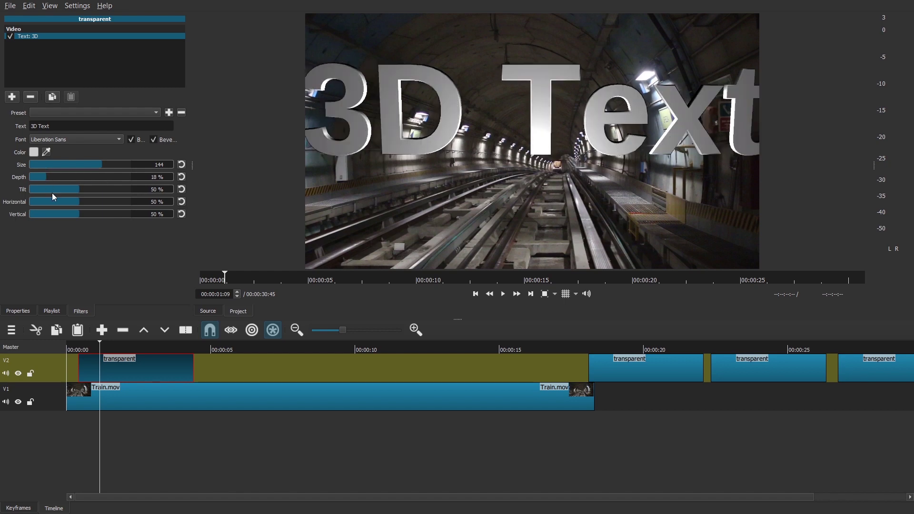
pyautogui.click(116, 189)
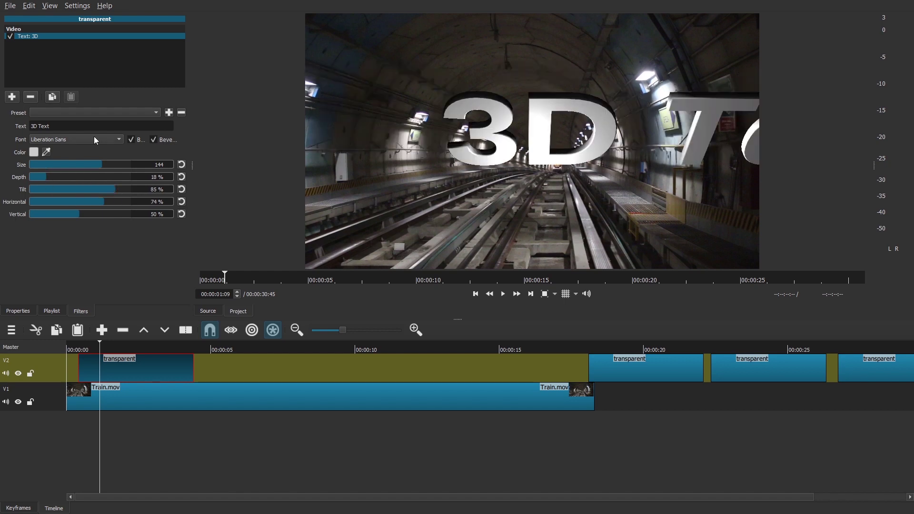
# - Make the 3D text read "Hello" in Helvetiker, with size 89, depth 34 %, tilt 56 % and horizontal 51 %
pyautogui.click(94, 139)
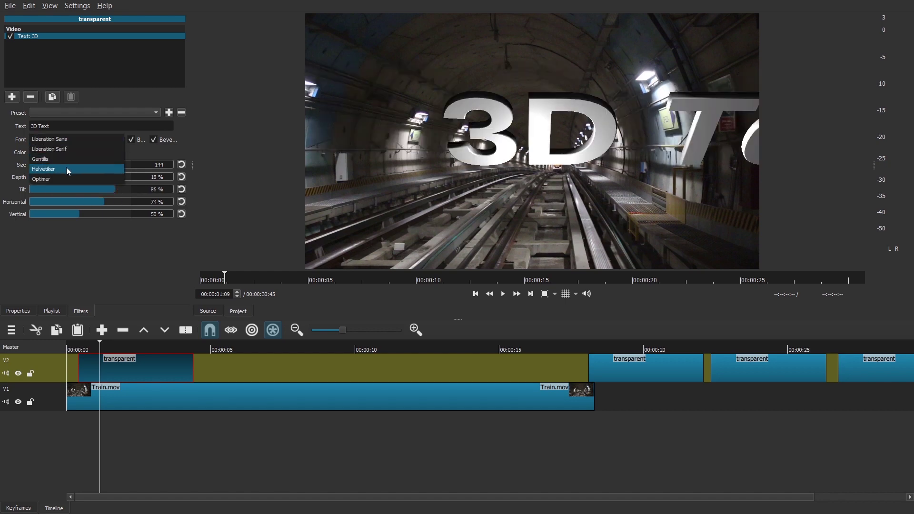
pyautogui.click(67, 169)
pyautogui.tripleClick(60, 125)
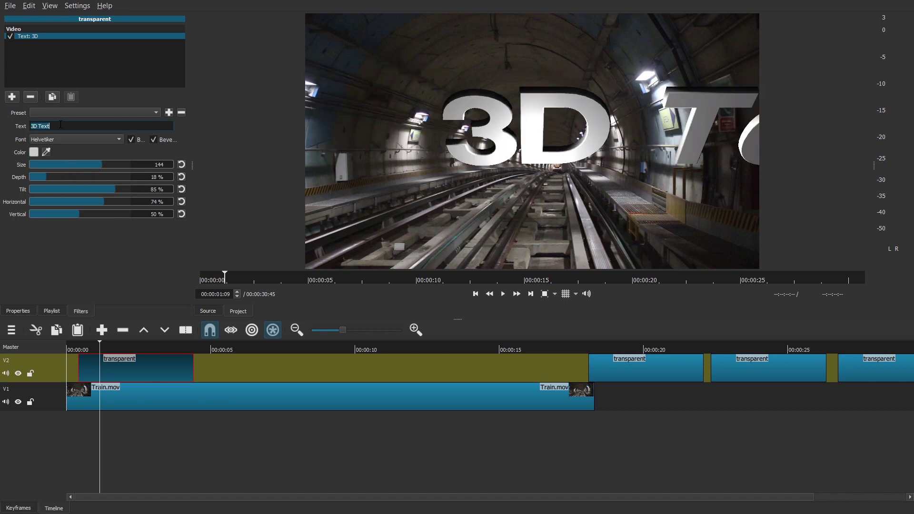
pyautogui.write('Hell')
pyautogui.write('o')
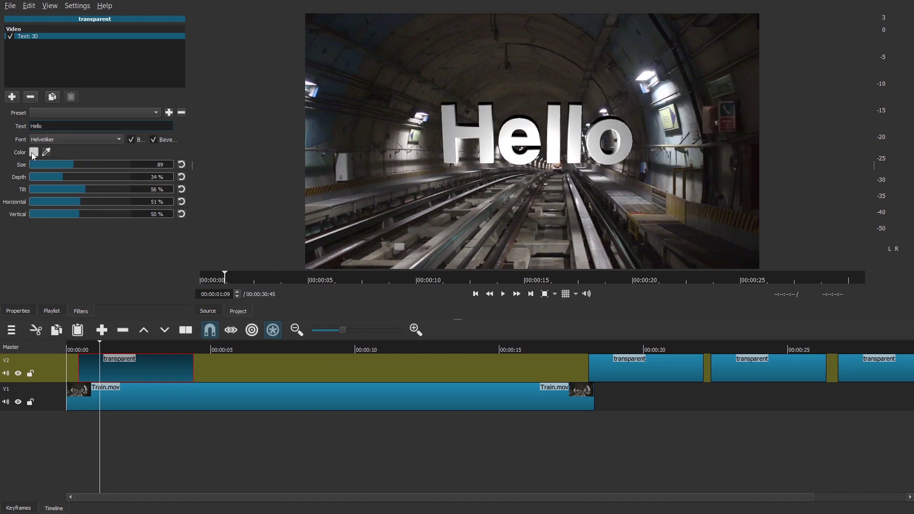
# - Change the color of the 3D text to light yellow
pyautogui.click(33, 152)
pyautogui.click(394, 227)
pyautogui.click(505, 357)
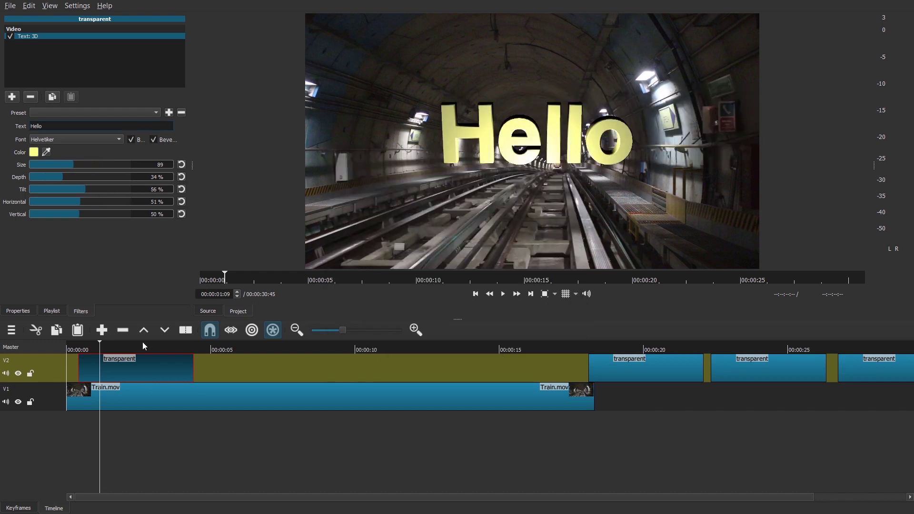
# - Add the Glitch filter to the transparent text clip and play it back to preview the effect
pyautogui.click(13, 97)
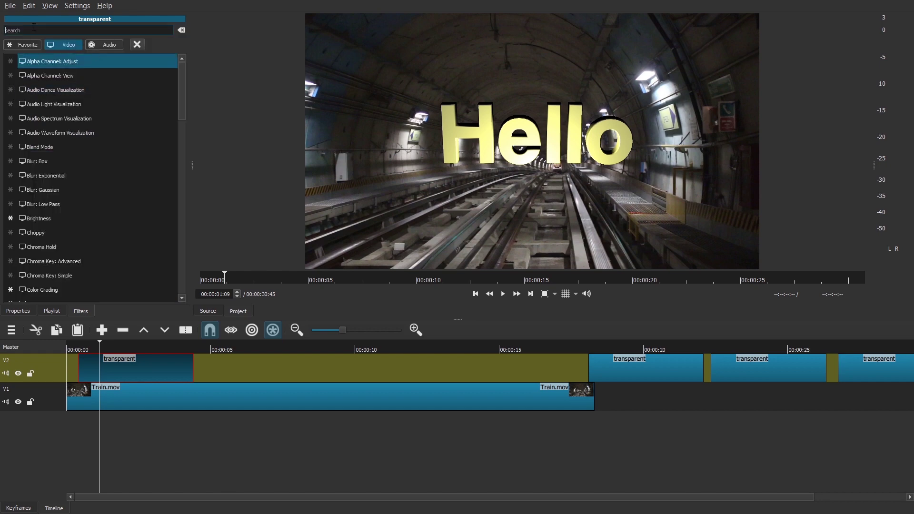
pyautogui.click(24, 45)
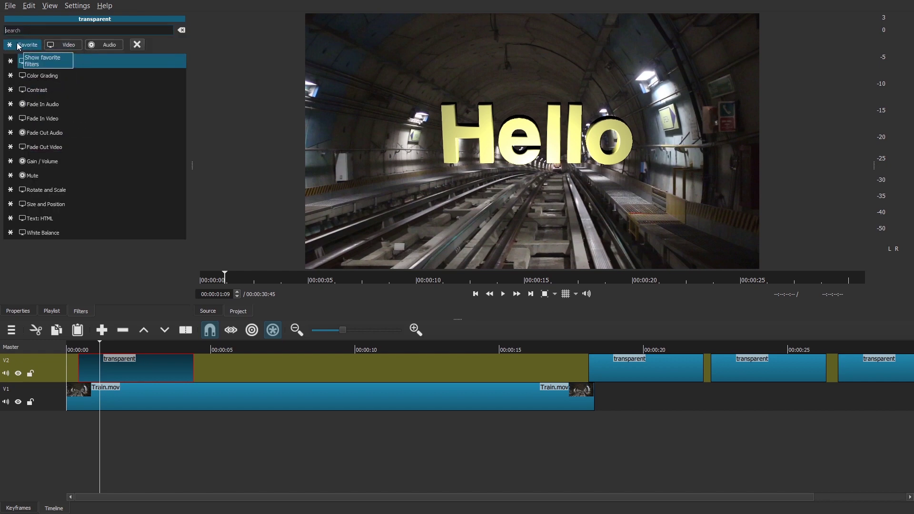
pyautogui.click(68, 44)
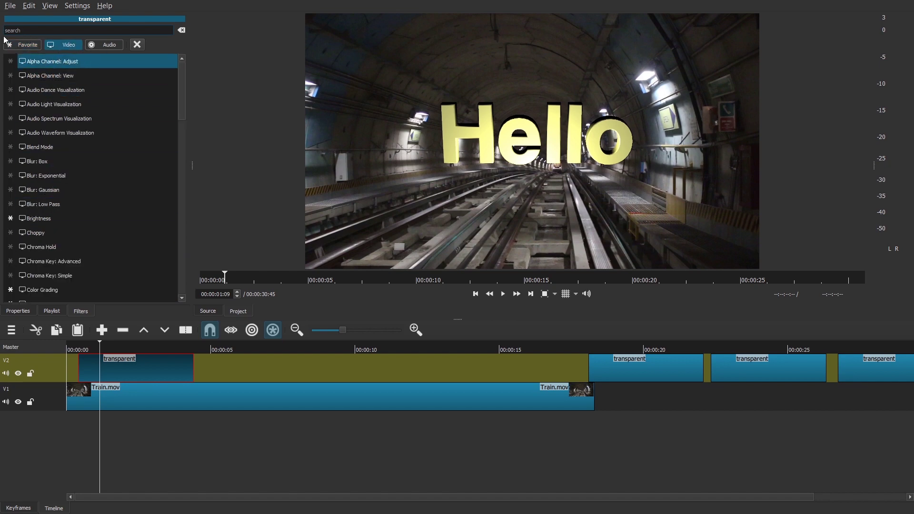
pyautogui.write('gli')
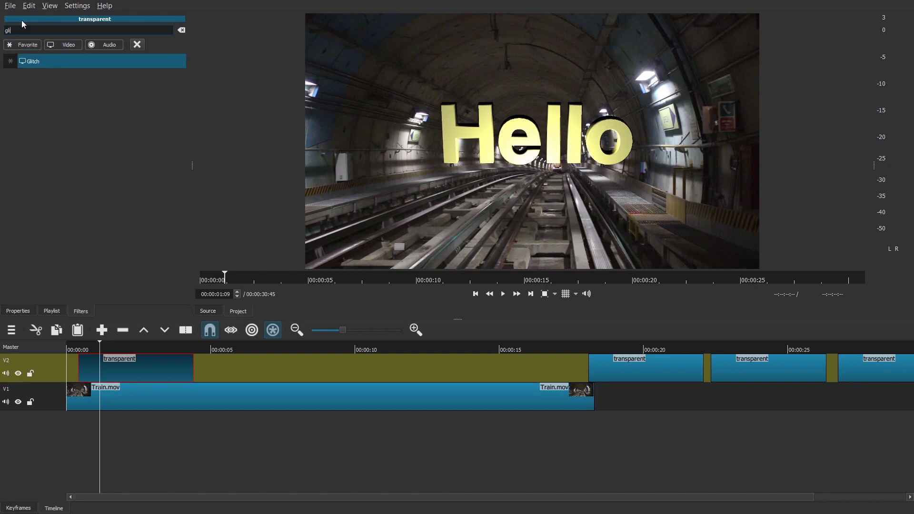
pyautogui.click(25, 60)
pyautogui.click(88, 350)
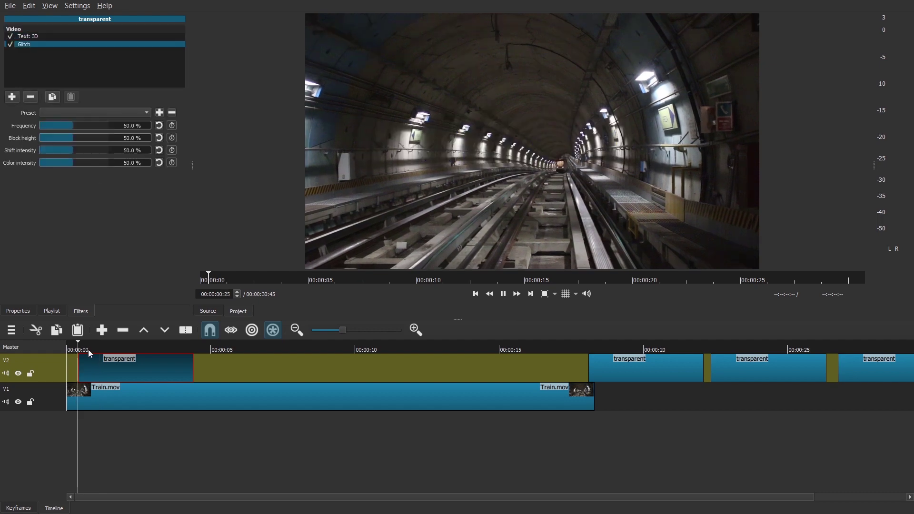
pyautogui.press('space')
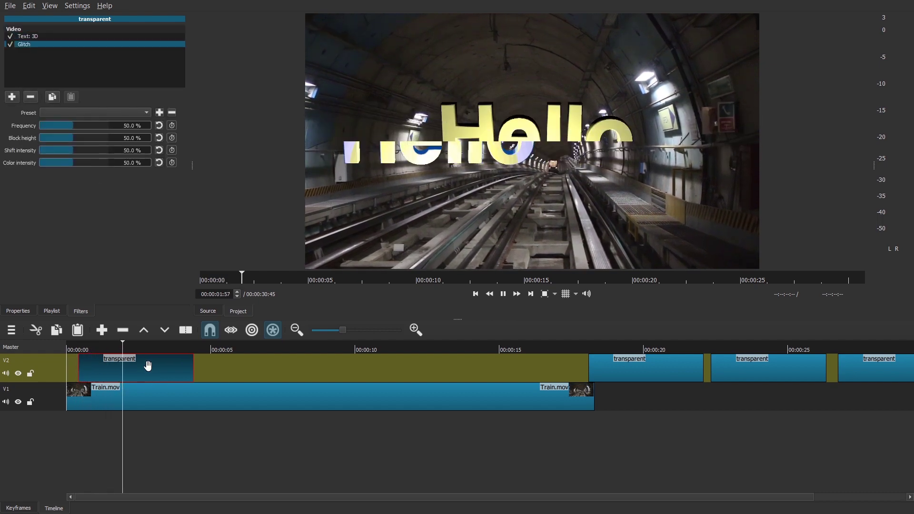
# - Set the Glitch frequency to 100 %, block height to 0 %, shift intensity to 3.4 % and color intensity to 100 %, then preview the clip
pyautogui.click(79, 348)
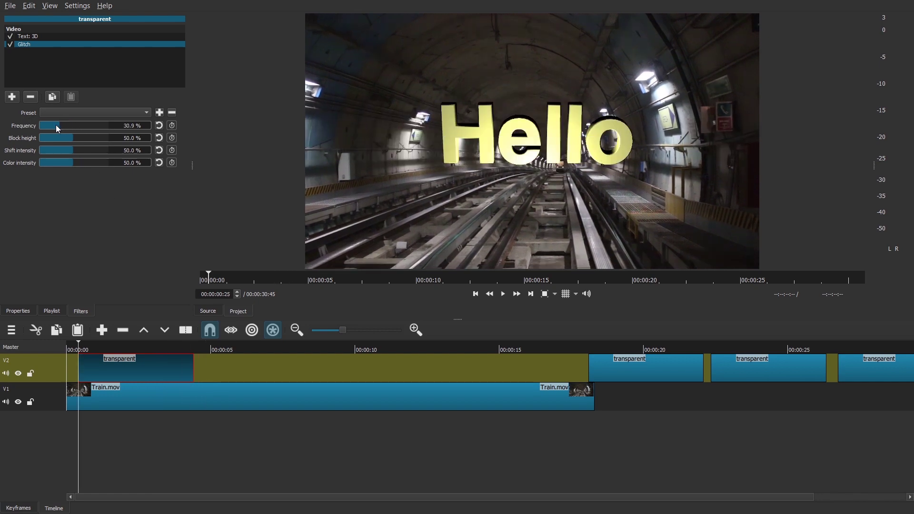
pyautogui.press('space')
pyautogui.click(84, 151)
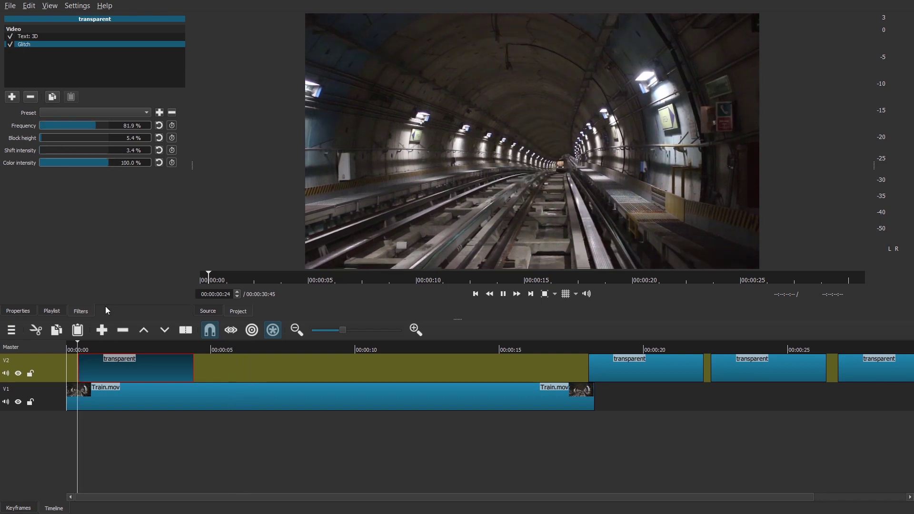
pyautogui.moveTo(97, 125); pyautogui.dragTo(148, 127)
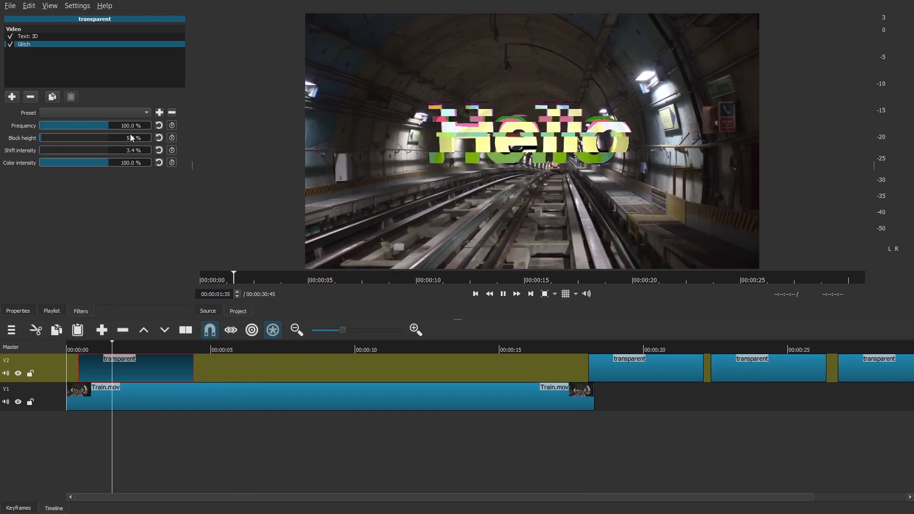
pyautogui.moveTo(74, 136); pyautogui.dragTo(61, 137)
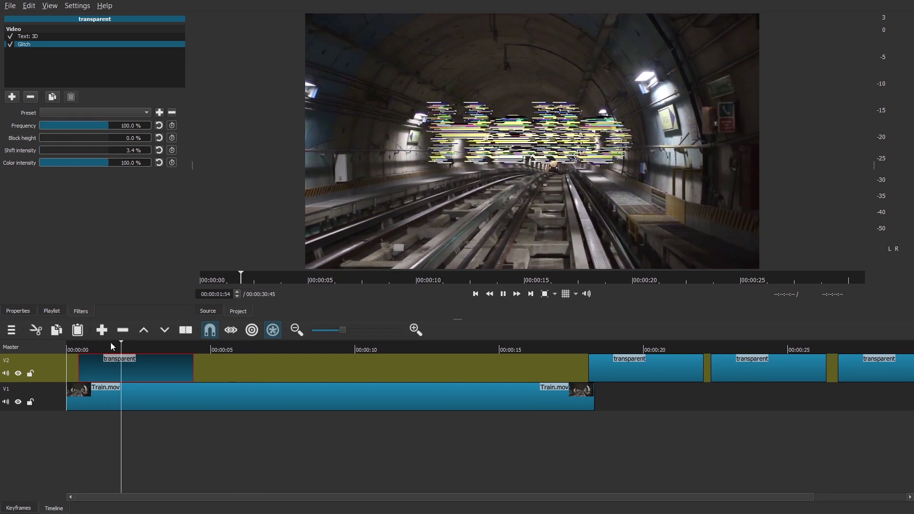
pyautogui.click(71, 344)
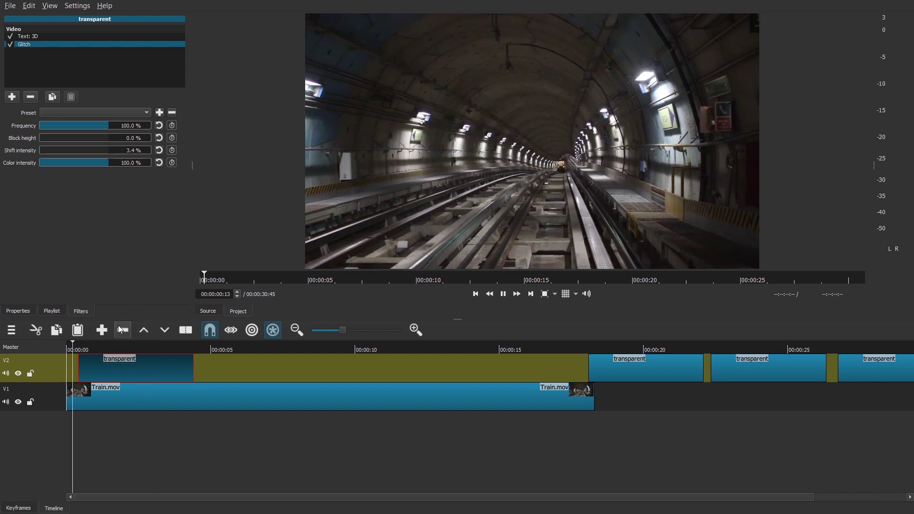
pyautogui.press('space')
pyautogui.press('space')
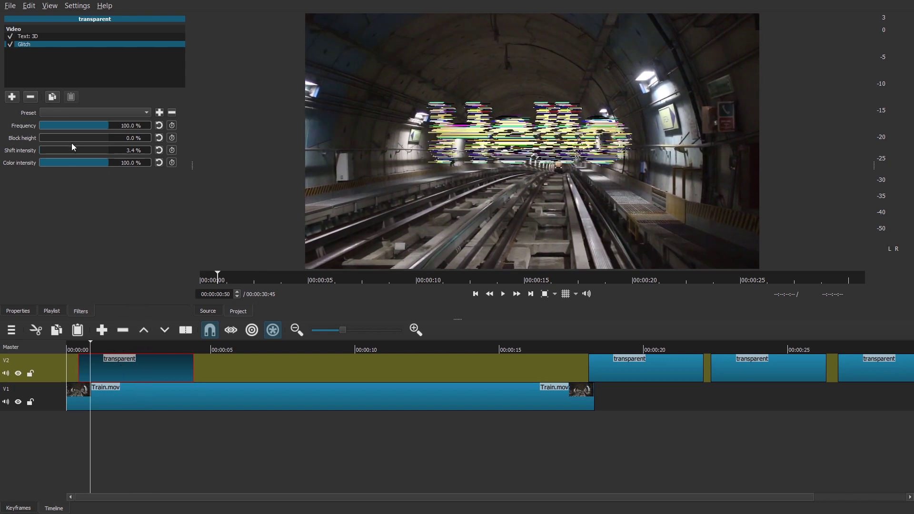
# - Keyframe the Glitch frequency to fall linearly from 100 % at the clip's start to near zero at its end, 00:00:03:59
pyautogui.click(171, 126)
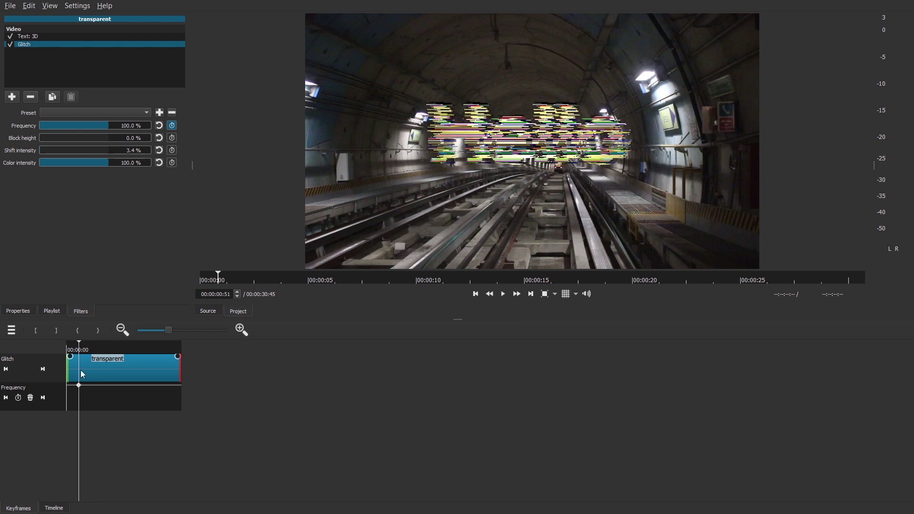
pyautogui.doubleClick(110, 385)
pyautogui.moveTo(110, 385); pyautogui.dragTo(184, 416)
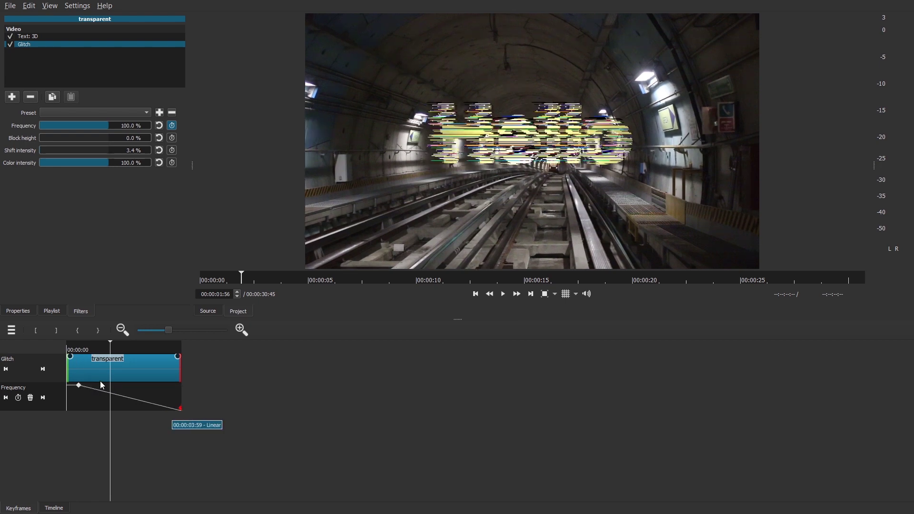
pyautogui.moveTo(78, 385); pyautogui.dragTo(67, 385)
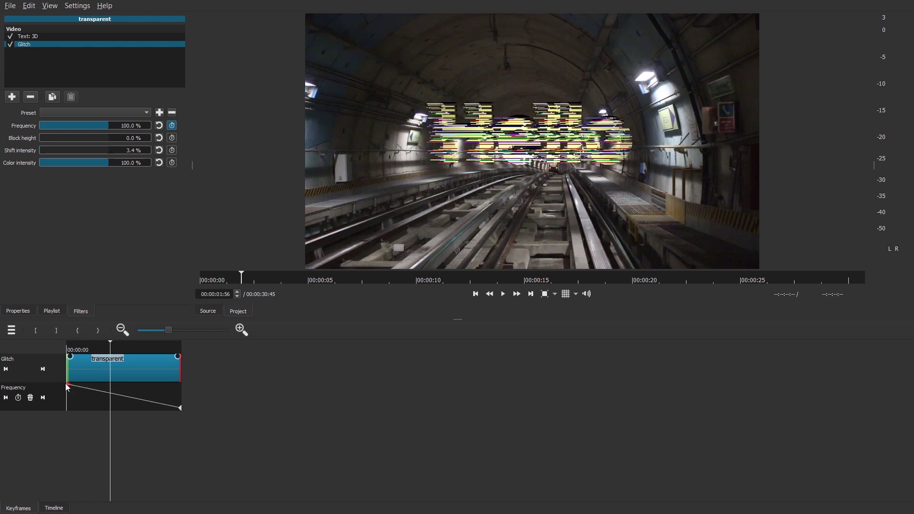
# - Play the text clip from its start to preview the keyframed glitch, and return to the timeline
pyautogui.moveTo(76, 351); pyautogui.dragTo(67, 353)
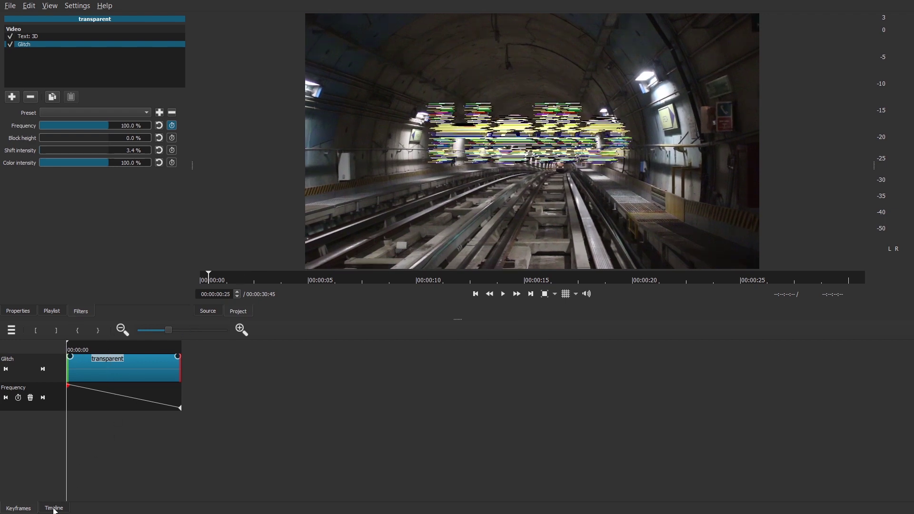
pyautogui.press('space')
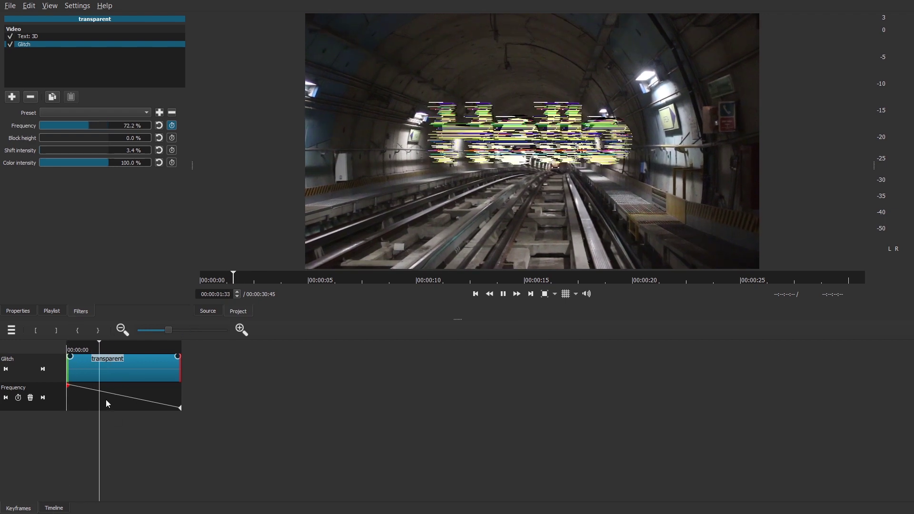
pyautogui.click(64, 505)
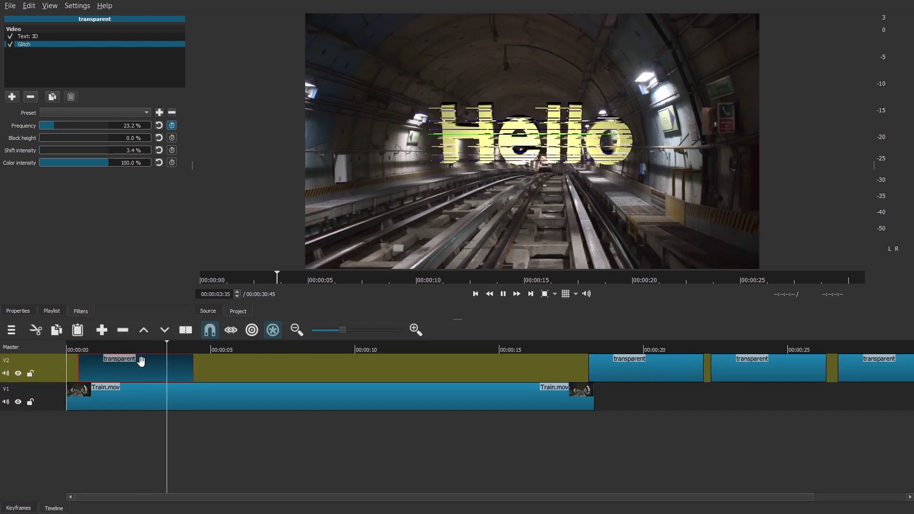
# - Replay the 3D "Hello" clip from just before its start to check the finished glitch animation
pyautogui.click(76, 350)
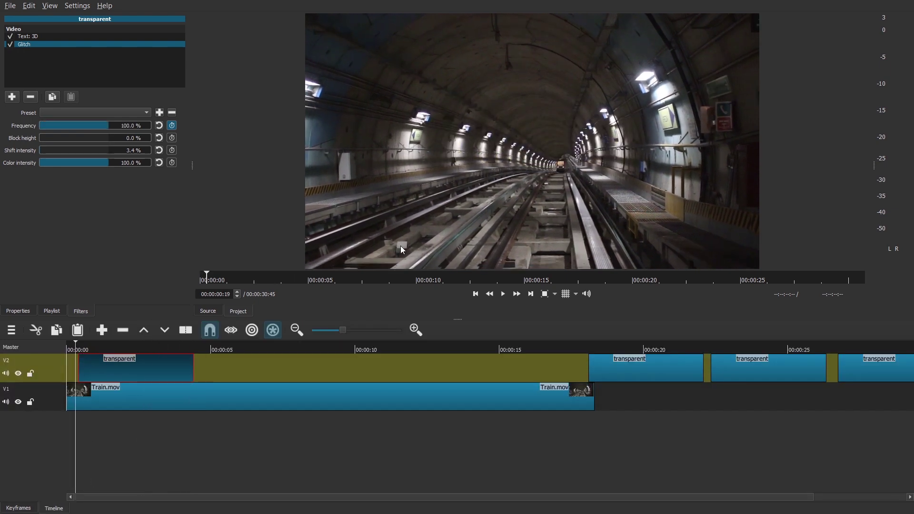
pyautogui.press('space')
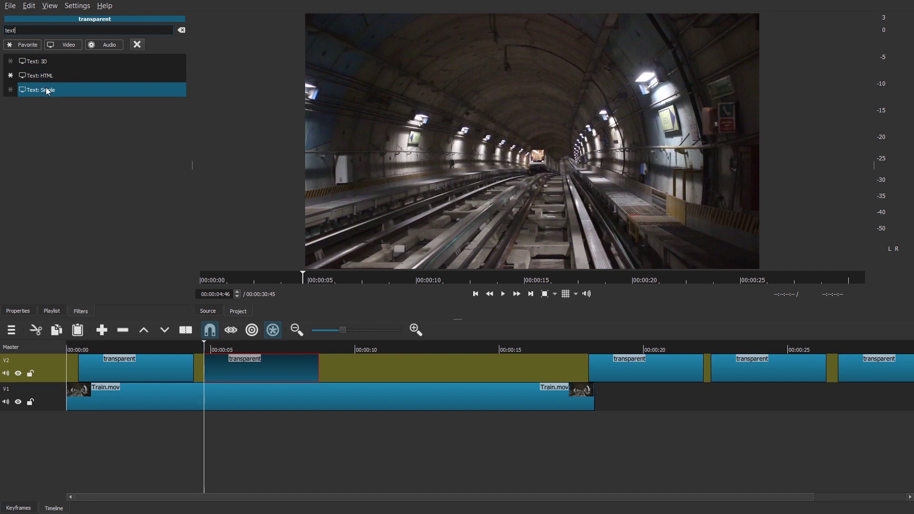
# - Add a Text: Simple filter reading "Train Time" to the second transparent clip, sized 1440 x 720 at position 240, 180
pyautogui.click(46, 89)
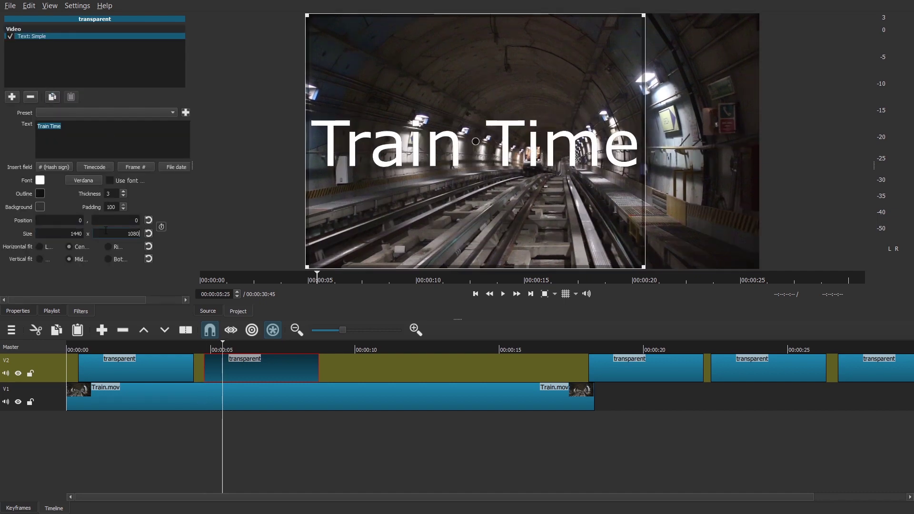
pyautogui.write('0')
pyautogui.press('Return')
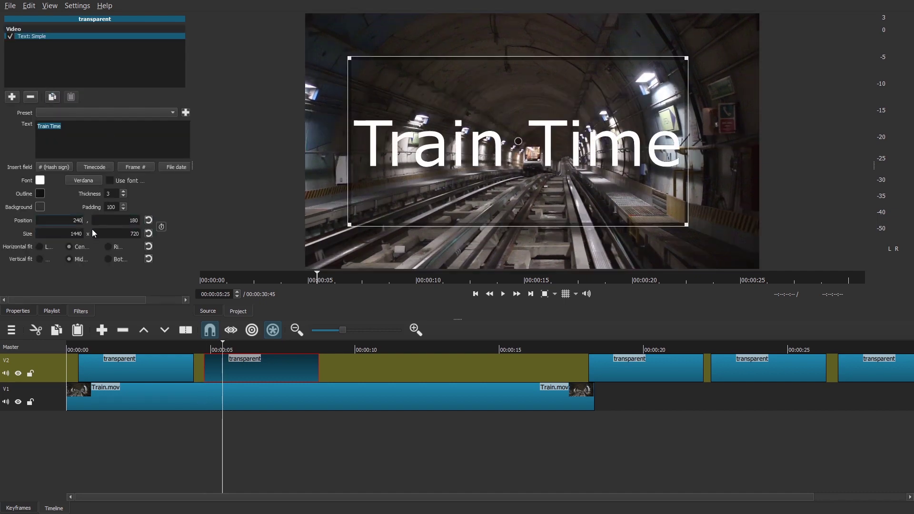
# - Add a Glitch filter to the "Train Time" clip with block height 63.1 %, shift intensity 86.6 % and color intensity 90.6 %, previewing it
pyautogui.click(8, 97)
pyautogui.write('g')
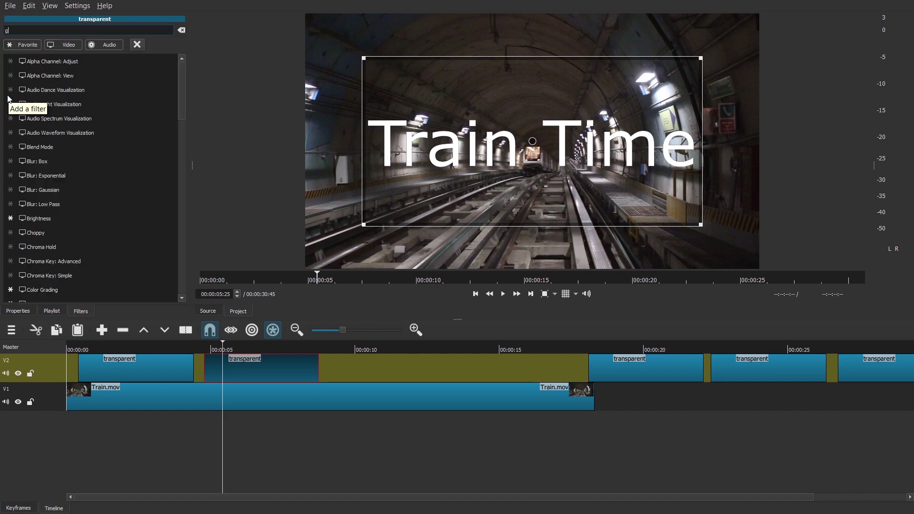
pyautogui.write('li')
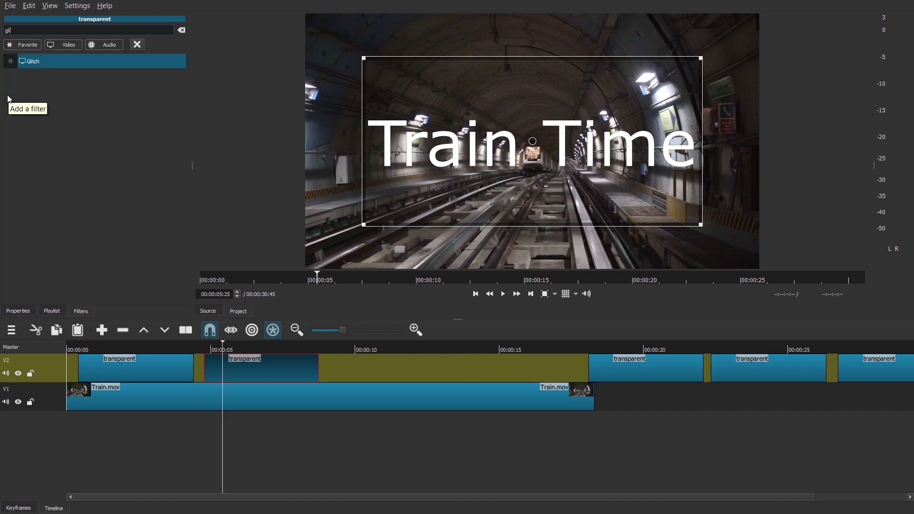
pyautogui.click(30, 62)
pyautogui.moveTo(82, 138); pyautogui.dragTo(83, 139)
pyautogui.moveTo(92, 150); pyautogui.dragTo(102, 153)
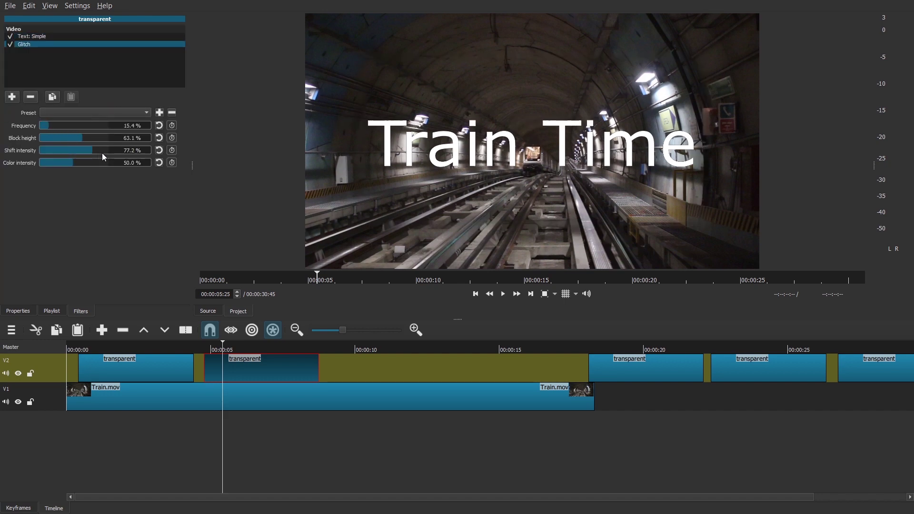
pyautogui.press('space')
pyautogui.press('space')
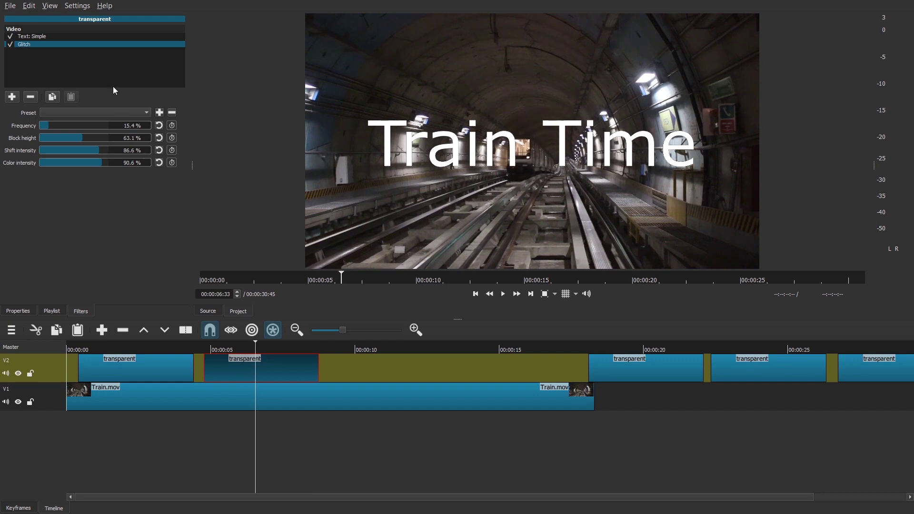
# - Change the font of the "Train Time" simple text to Trebuchet MS
pyautogui.click(30, 34)
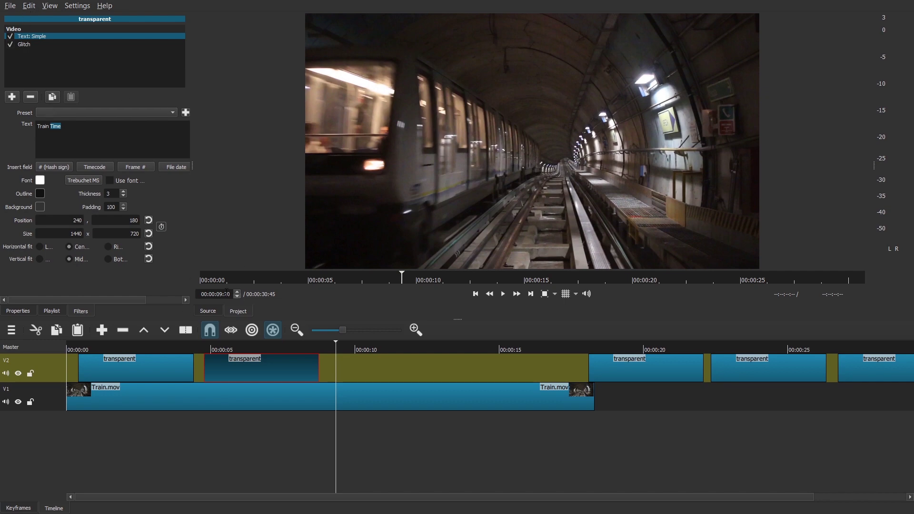
# - Place another transparent clip on V2 at about 00:00:09:30 and add a Text: HTML filter to it
pyautogui.moveTo(476, 181); pyautogui.dragTo(342, 362)
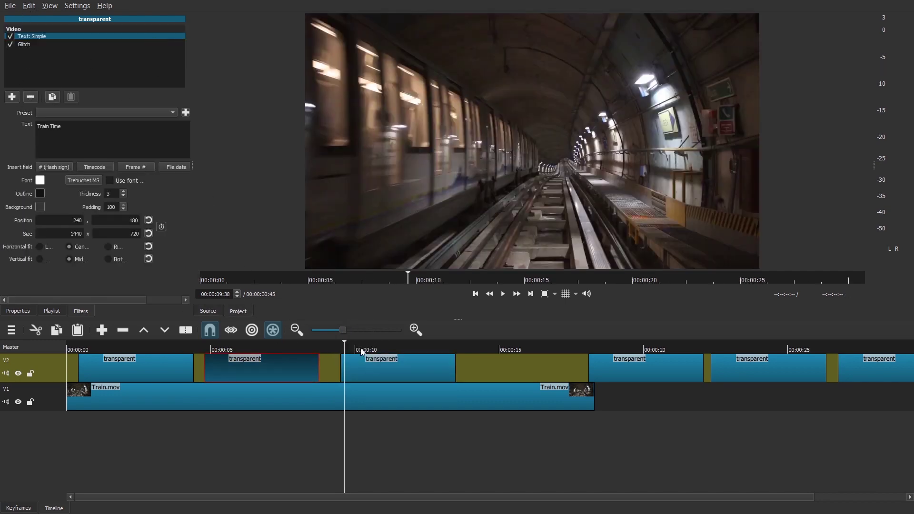
pyautogui.click(364, 360)
pyautogui.click(19, 99)
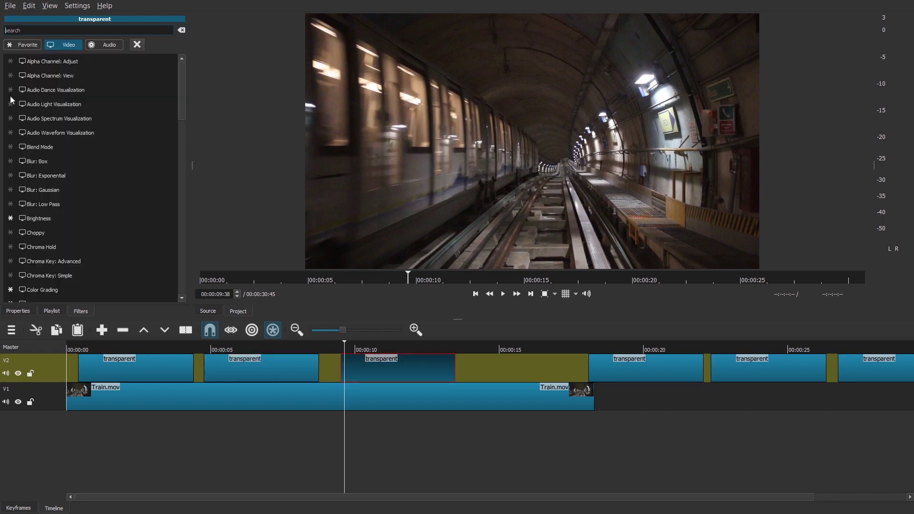
pyautogui.write('text')
pyautogui.click(41, 77)
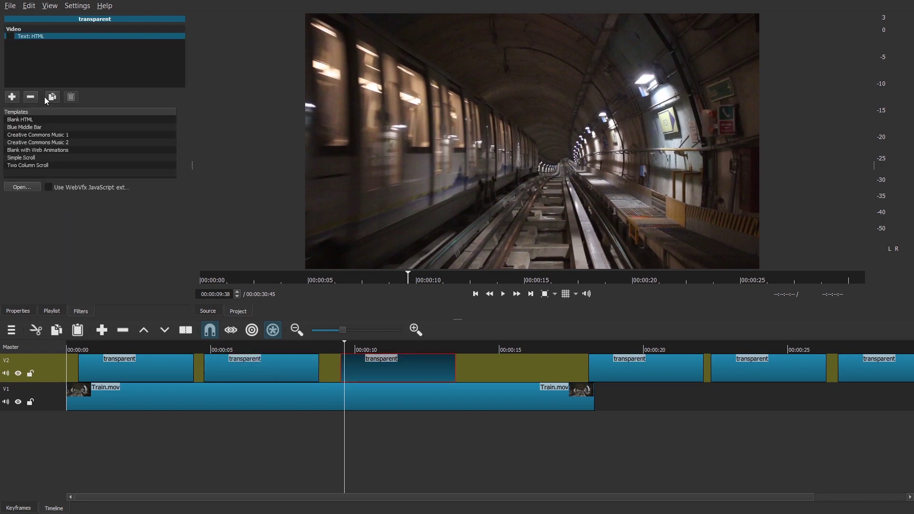
# - Create the HTML text from the Creative Commons Music 1 template in the Downloads test folder and show its source code
pyautogui.doubleClick(40, 137)
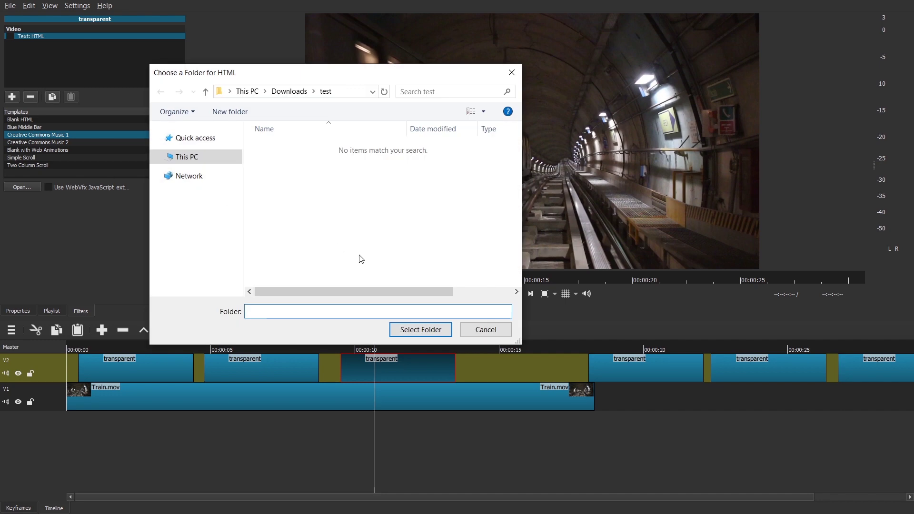
pyautogui.click(423, 328)
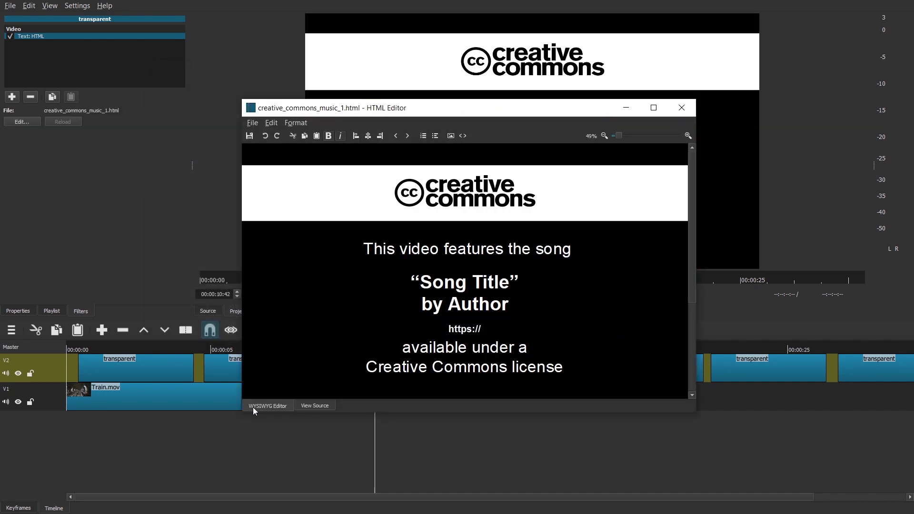
pyautogui.click(315, 406)
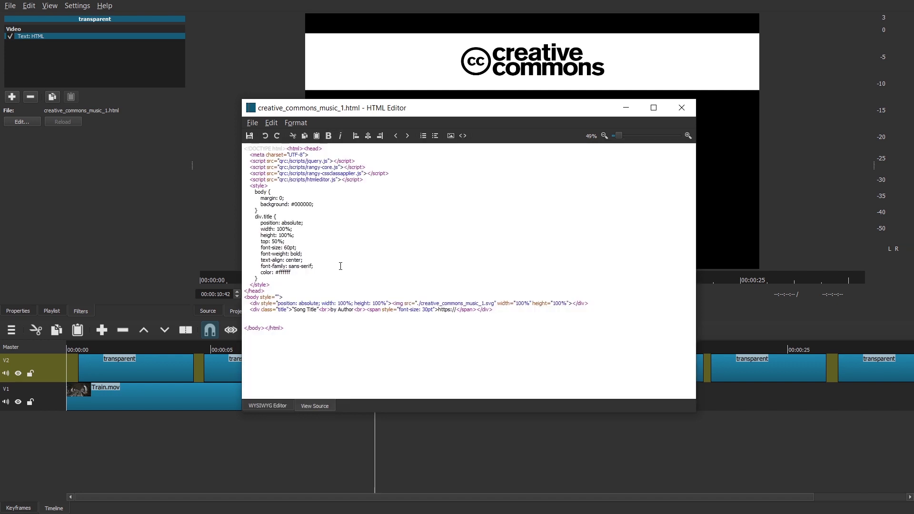
# - Delete the SVG image div and the body's background rule from the HTML source, save it and close the editor
pyautogui.moveTo(598, 307); pyautogui.dragTo(597, 297)
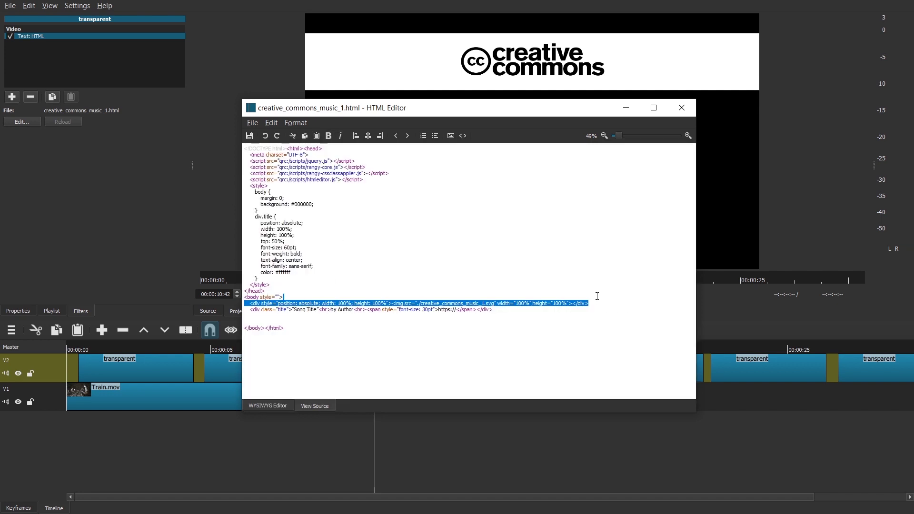
pyautogui.press('Delete')
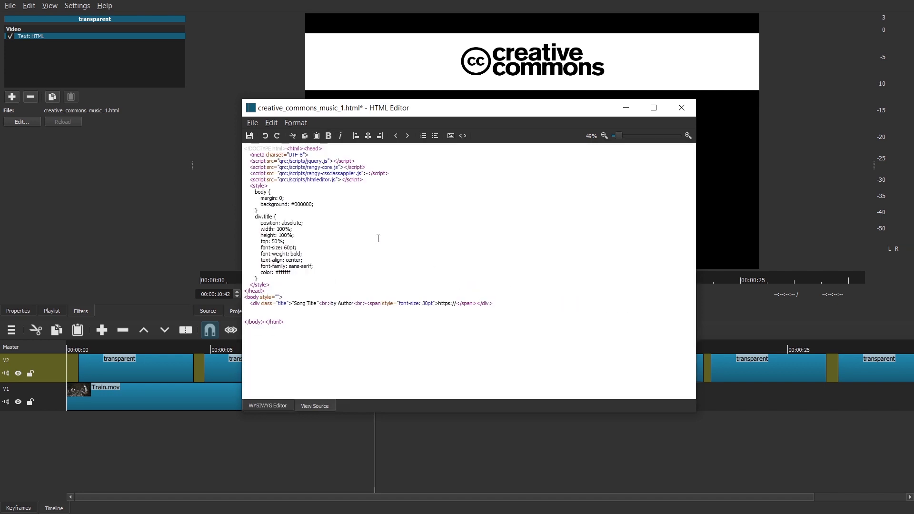
pyautogui.moveTo(324, 200); pyautogui.dragTo(322, 206)
pyautogui.press('Delete')
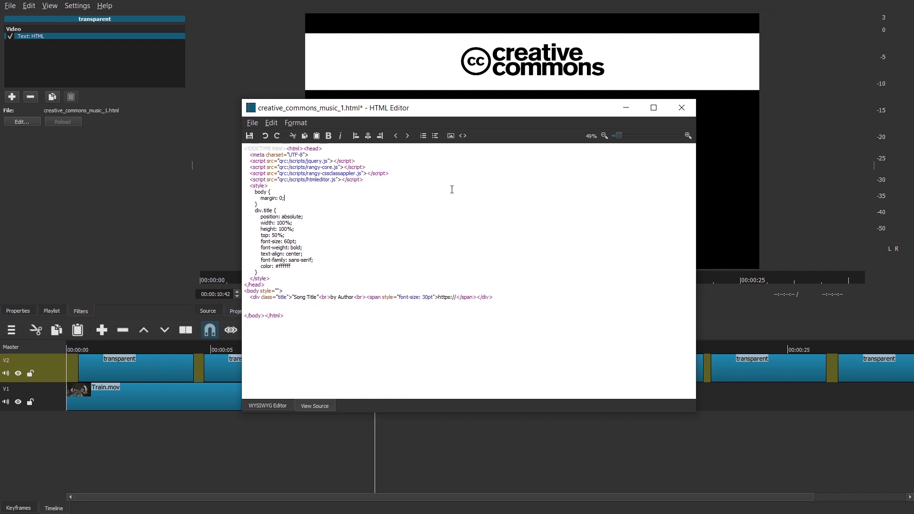
pyautogui.hotkey('ctrl', 's')
pyautogui.click(691, 115)
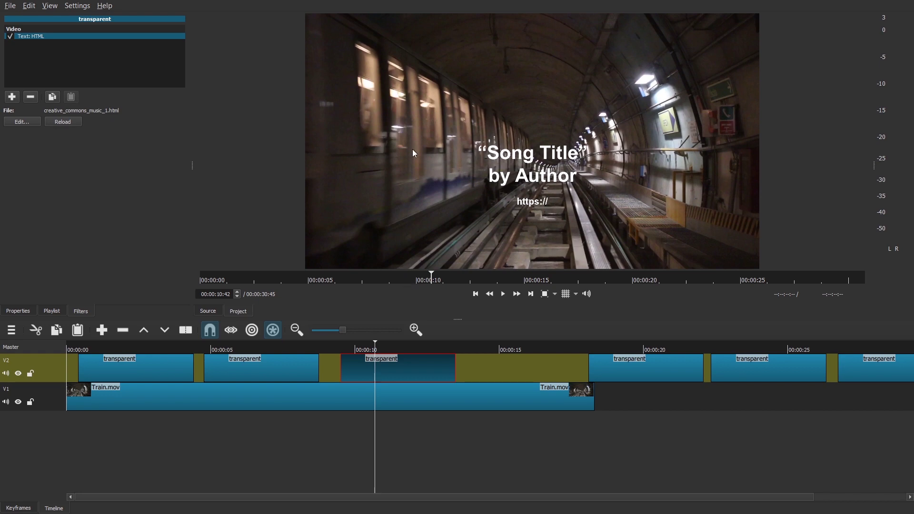
pyautogui.click(21, 122)
pyautogui.click(268, 406)
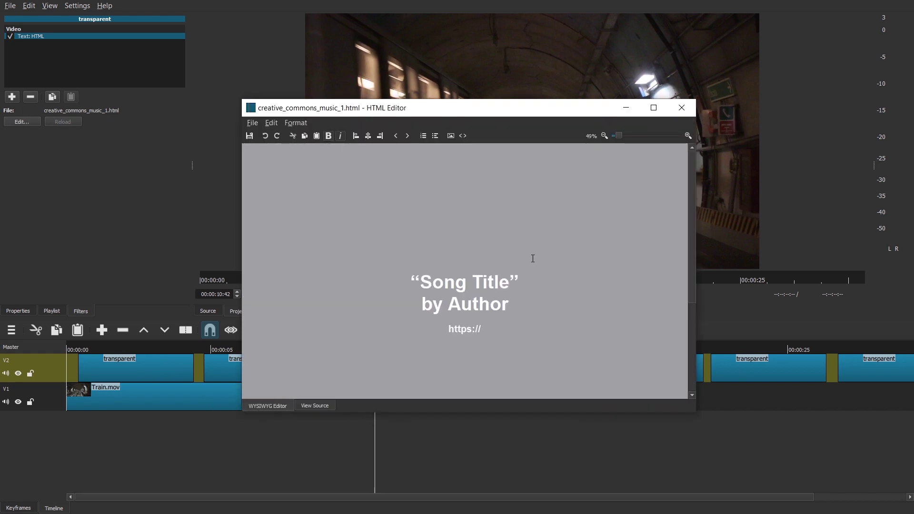
pyautogui.moveTo(423, 279); pyautogui.dragTo(504, 285)
pyautogui.write('Whate')
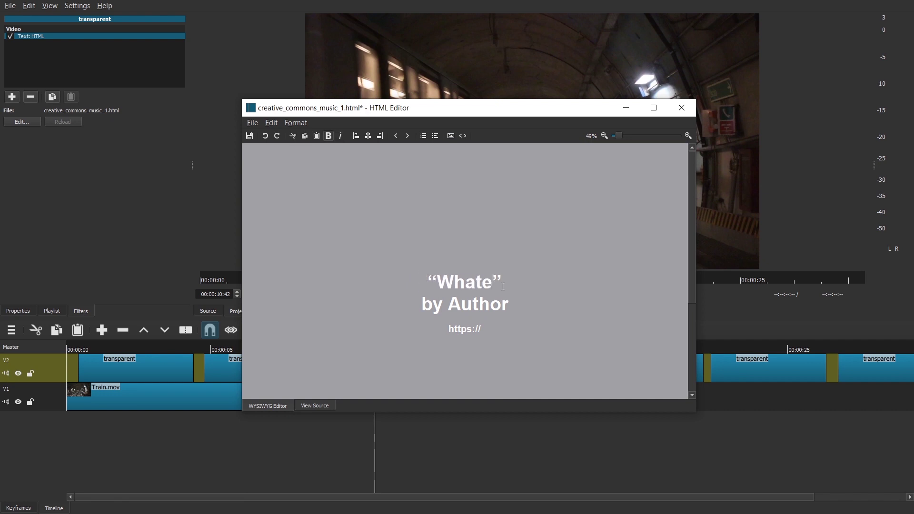
pyautogui.write('vs')
pyautogui.doubleClick(499, 303)
pyautogui.write('Blah')
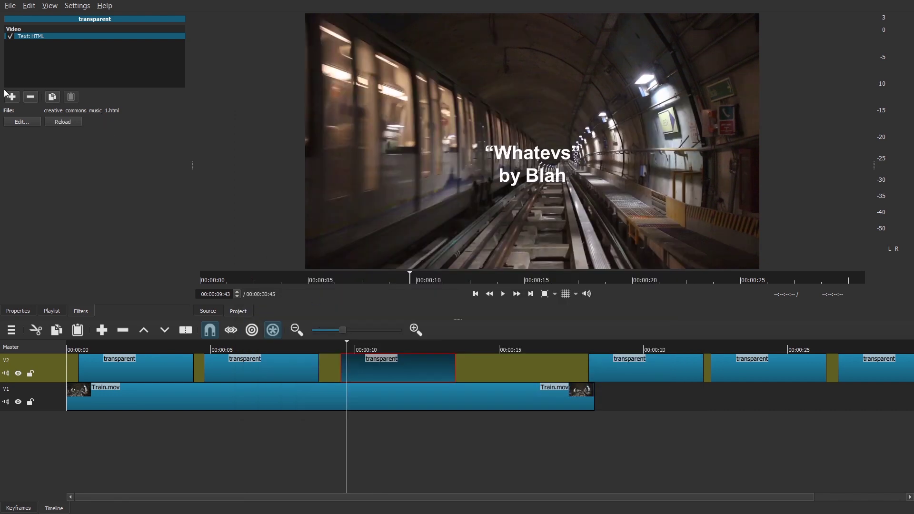
# - Add a Distort filter to the "Whatevs" HTML text clip and play it to preview the effect
pyautogui.click(12, 98)
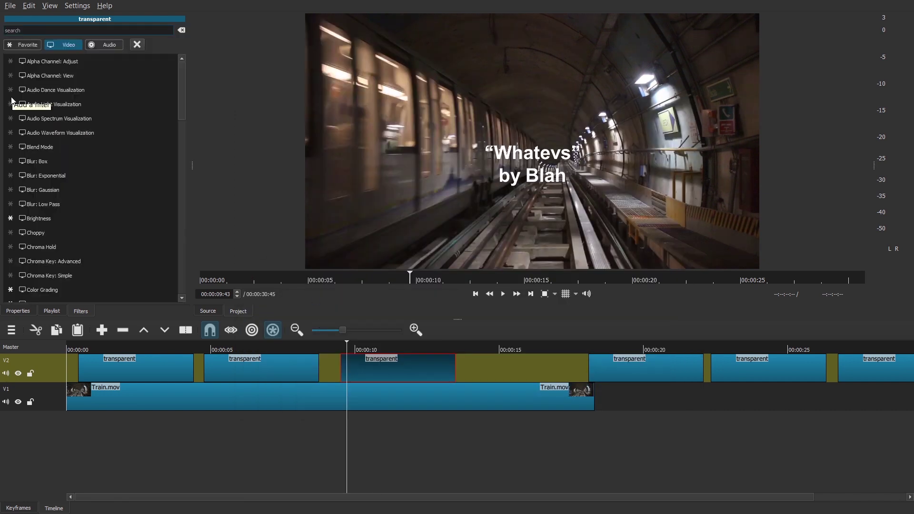
pyautogui.scroll(-5, 13, 101)
pyautogui.write('dis')
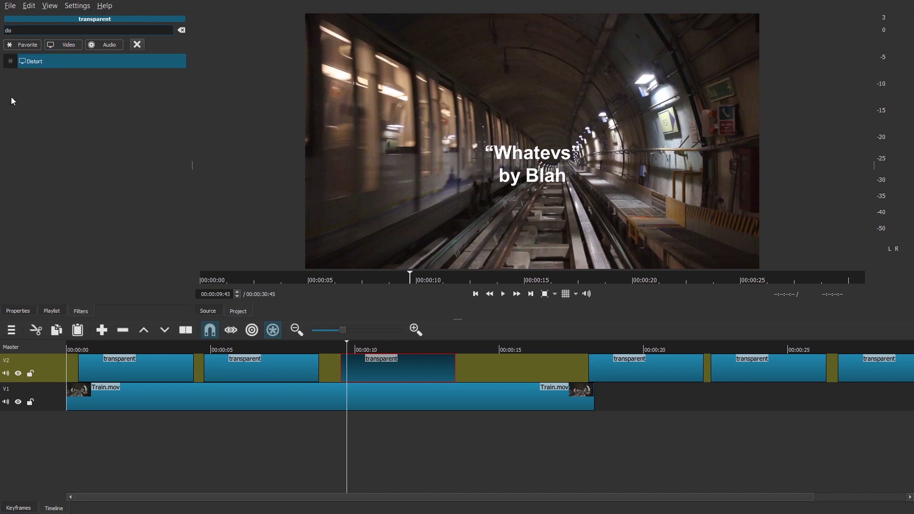
pyautogui.click(43, 64)
pyautogui.press('space')
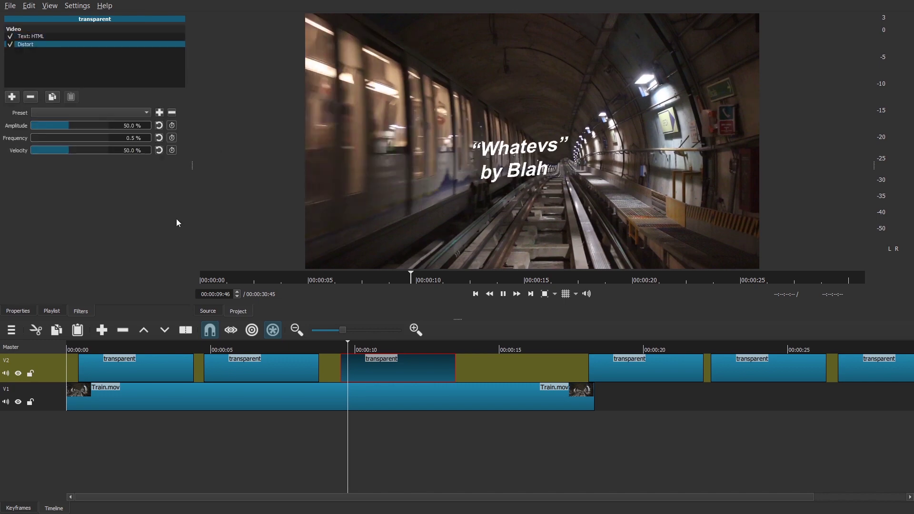
# - Keyframe the Distort amplitude and velocity to rise from 0 % at the clip's start to higher values at its end
pyautogui.click(341, 349)
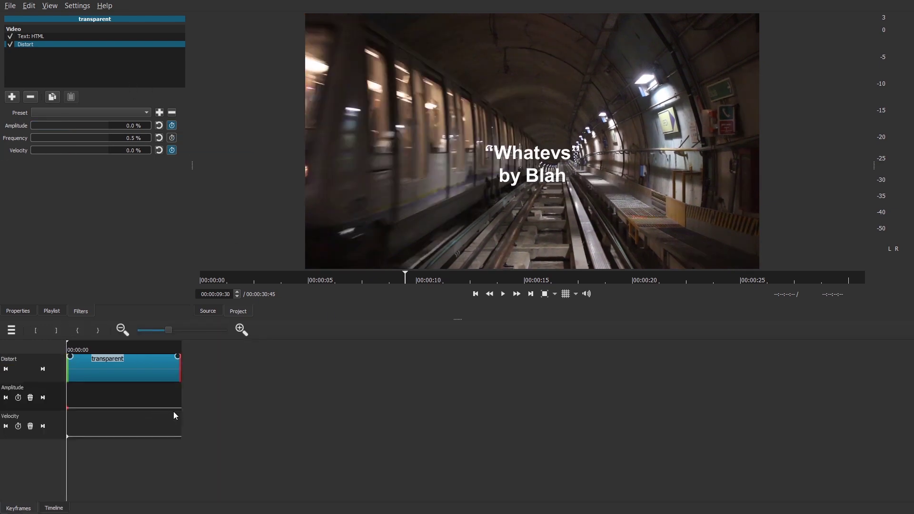
pyautogui.click(175, 410)
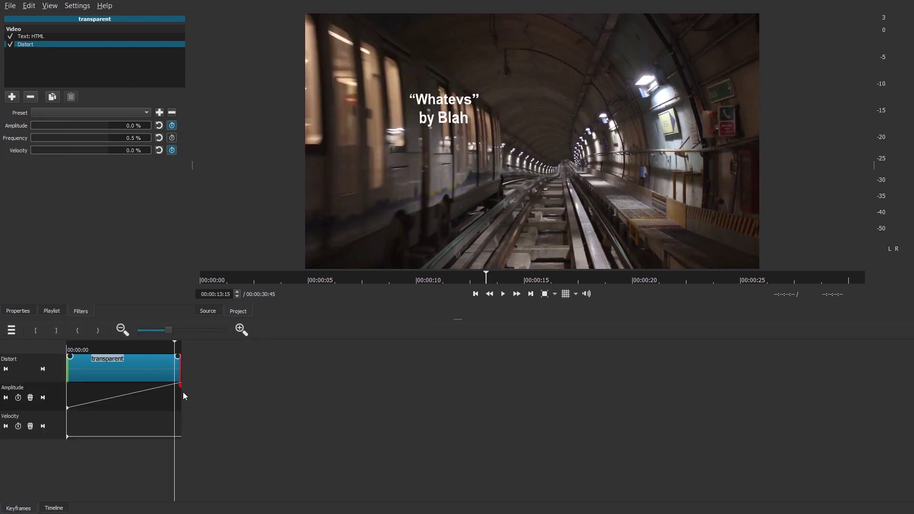
pyautogui.doubleClick(170, 433)
pyautogui.moveTo(170, 433); pyautogui.dragTo(194, 420)
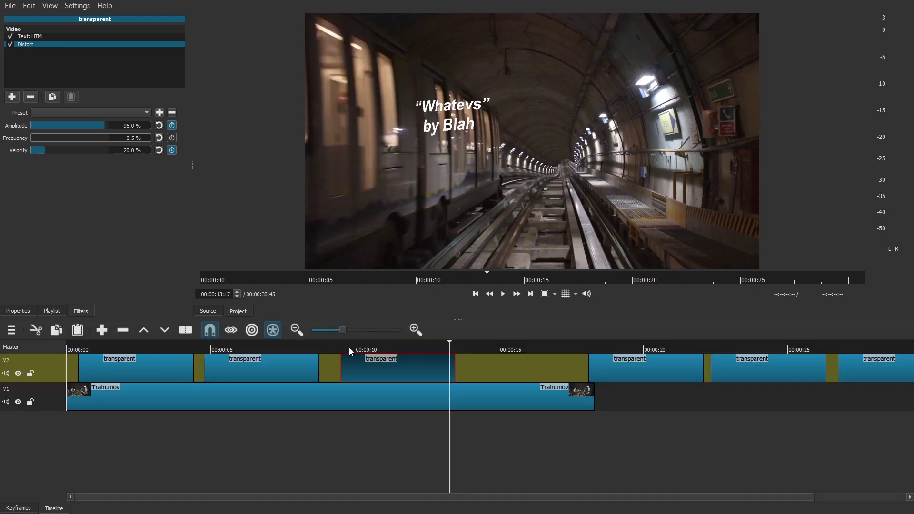
# - Preview the keyframed distortion near the clip's start and add a Glitch filter after Distort on the "Whatevs" clip
pyautogui.click(354, 350)
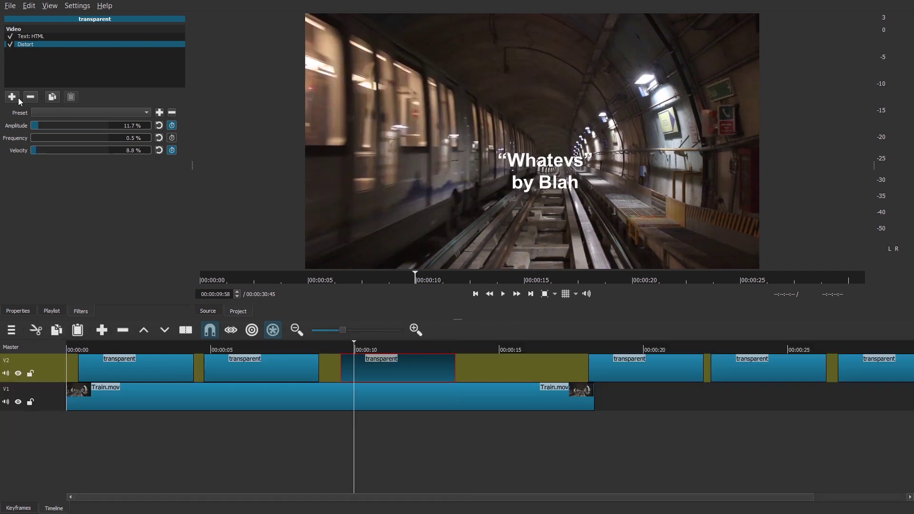
pyautogui.click(12, 98)
pyautogui.write('glitch')
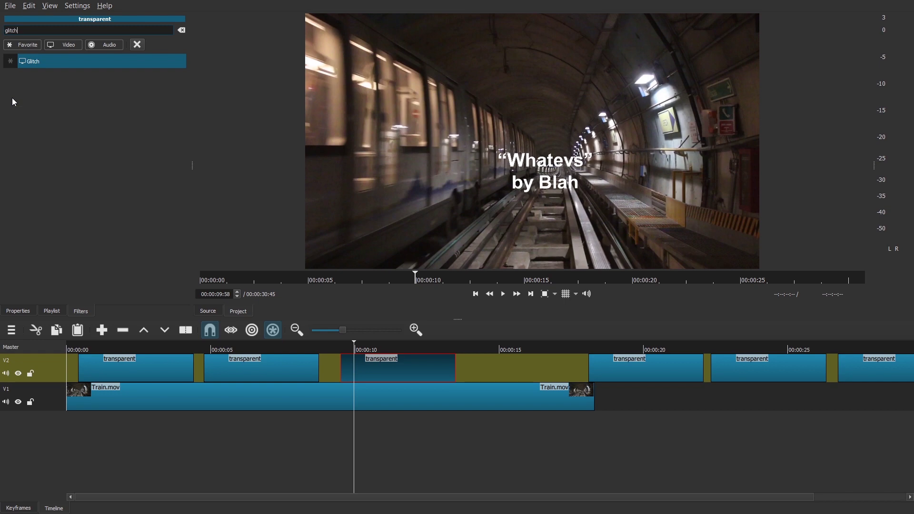
pyautogui.press('Return')
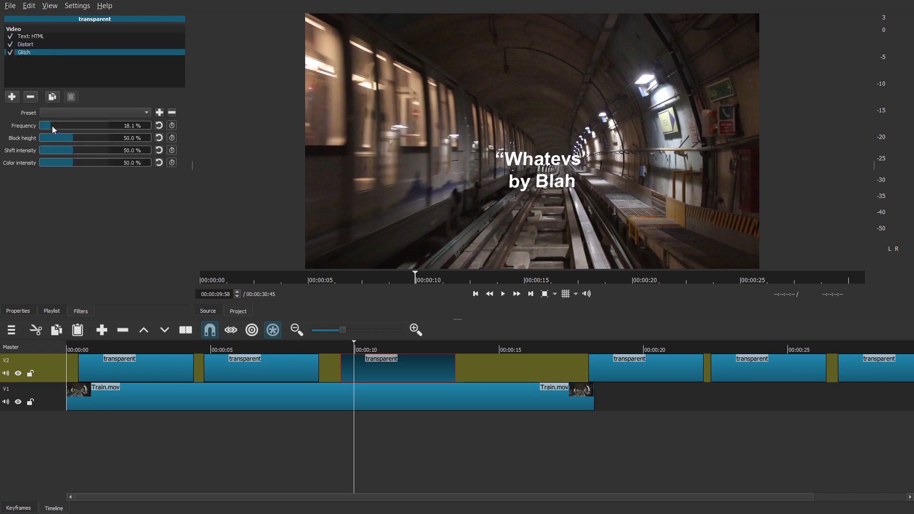
# - Set the Glitch frequency to 15.4 %, block height to 27.5 %, shift intensity to 42.3 % and color intensity to 87.2 %, then preview
pyautogui.click(50, 125)
pyautogui.click(58, 137)
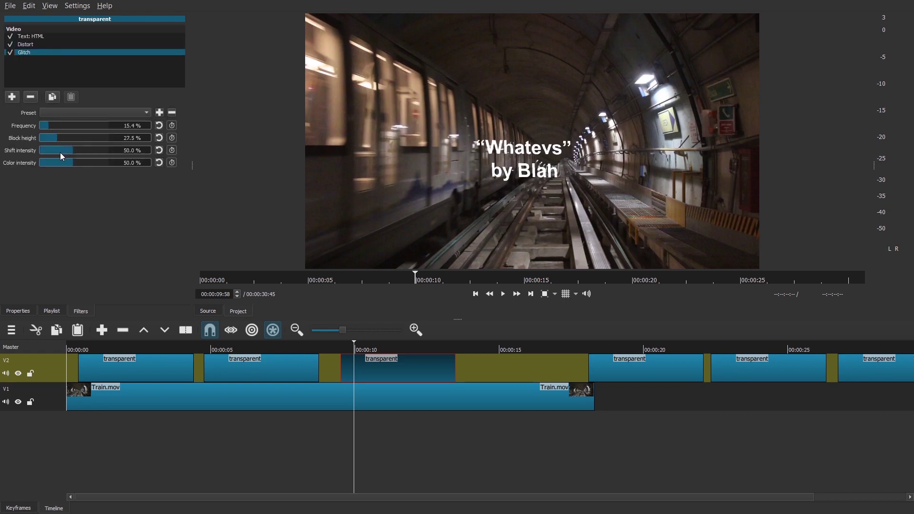
pyautogui.click(67, 150)
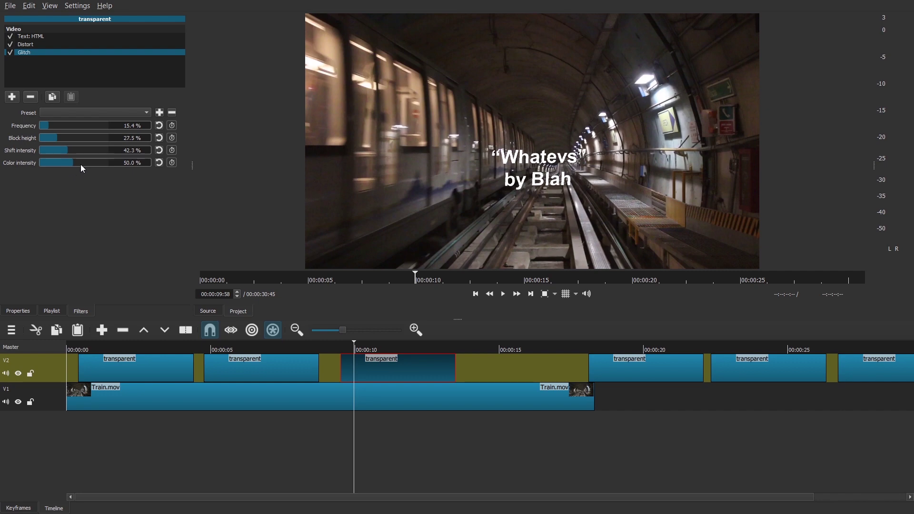
pyautogui.click(99, 163)
pyautogui.press('space')
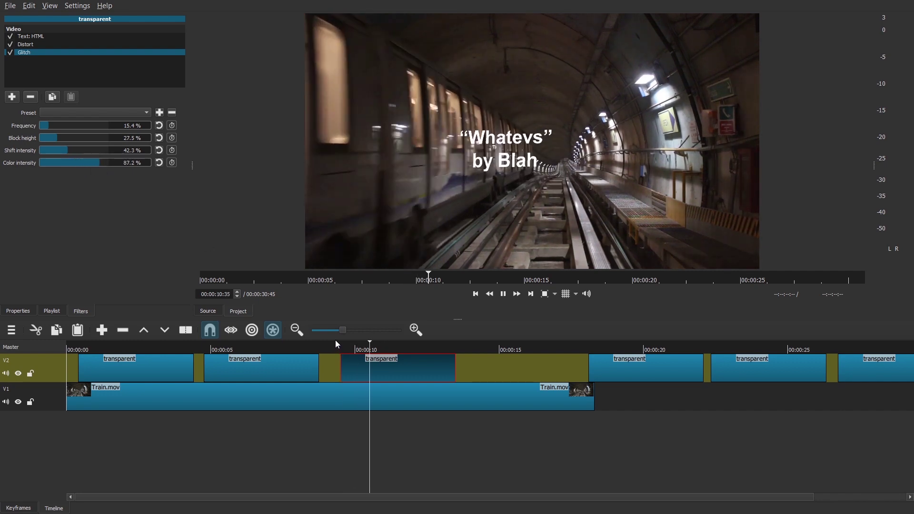
# - Play the red "3D Text" clip after the train video and examine its Glitch filter settings
pyautogui.click(615, 370)
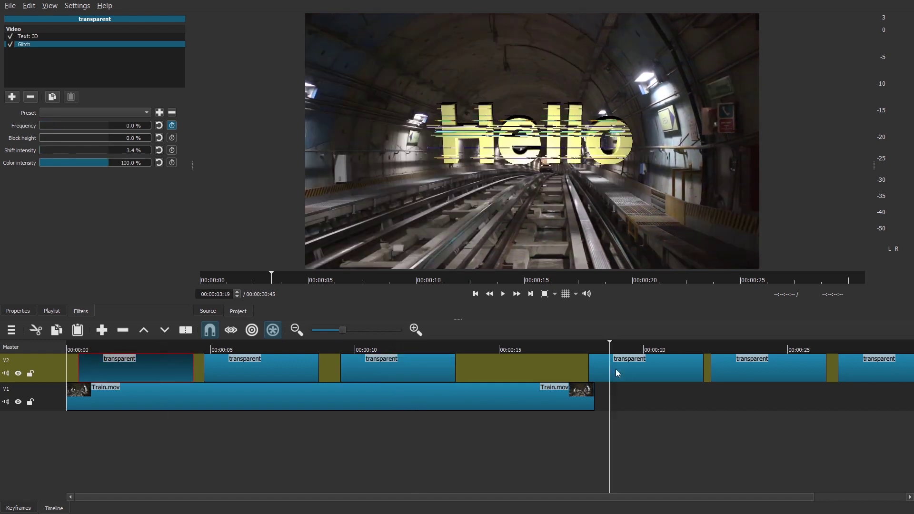
pyautogui.press('space')
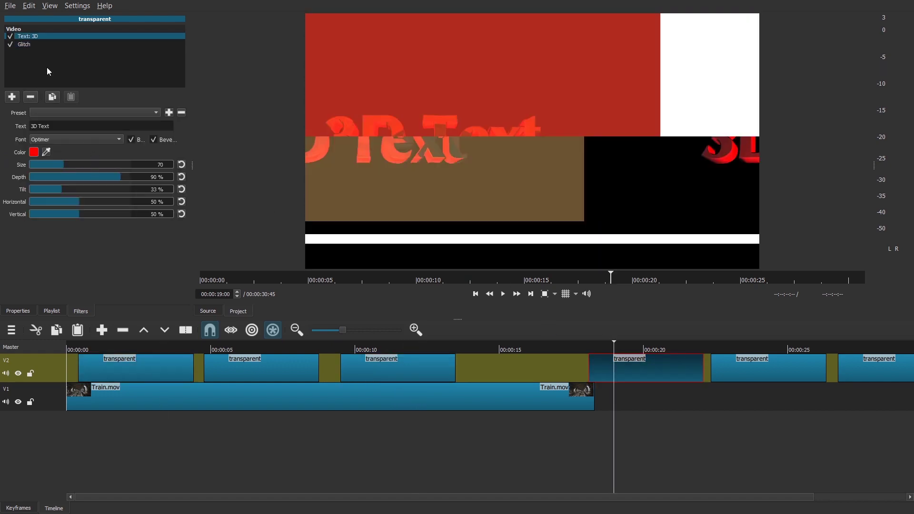
pyautogui.click(23, 45)
pyautogui.press('space')
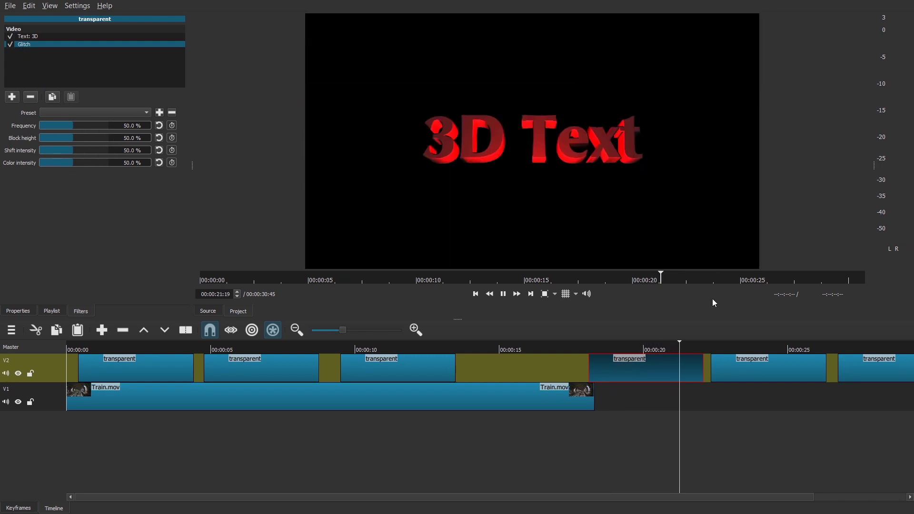
pyautogui.press('space')
# - Examine the Glitch and Distort settings of the "Fantastic Trains and Where to Find Them" clip and the Glitch filter on the last HTML text clip
pyautogui.click(27, 45)
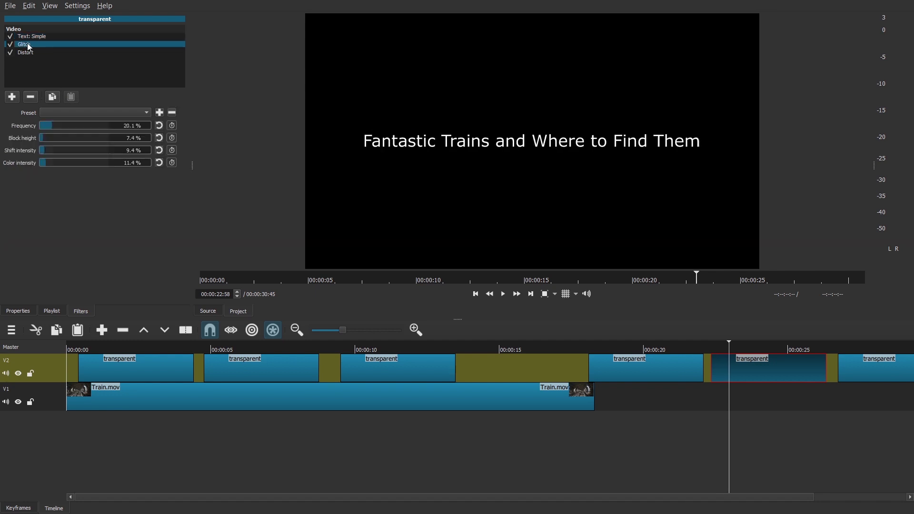
pyautogui.click(37, 53)
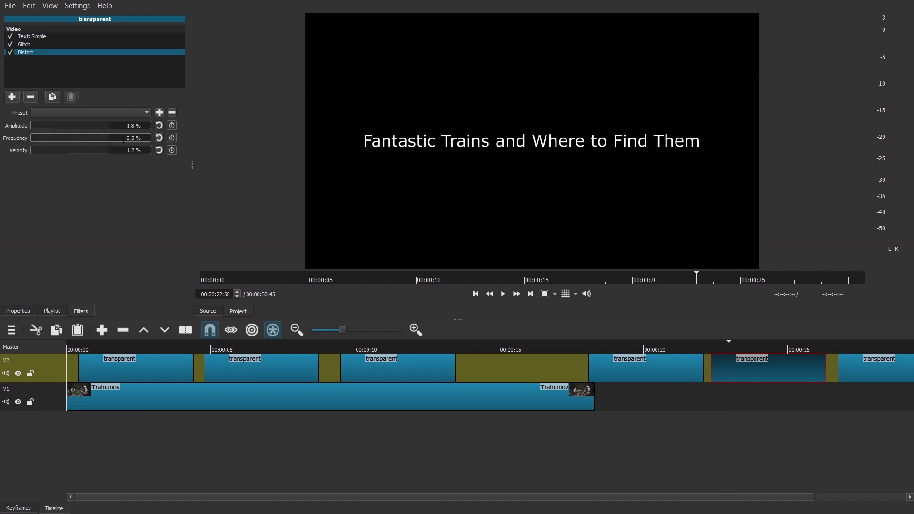
pyautogui.click(24, 40)
pyautogui.click(24, 42)
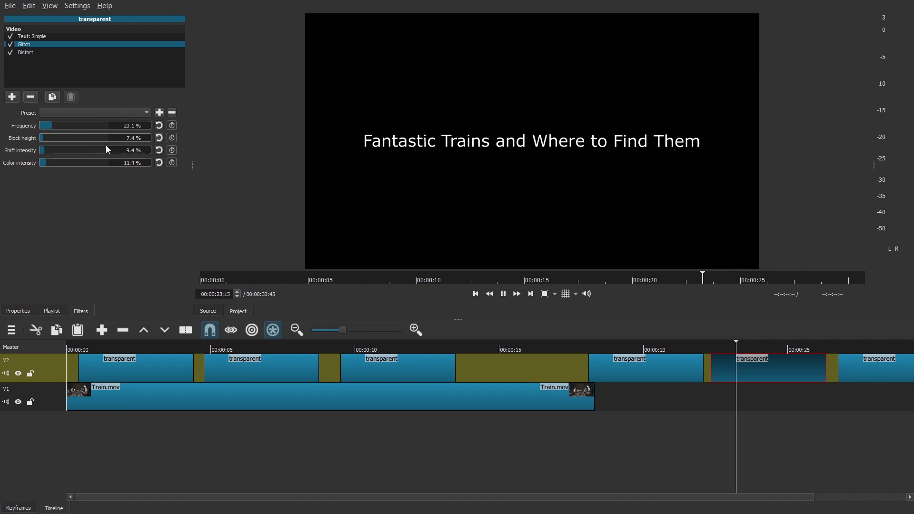
pyautogui.click(891, 376)
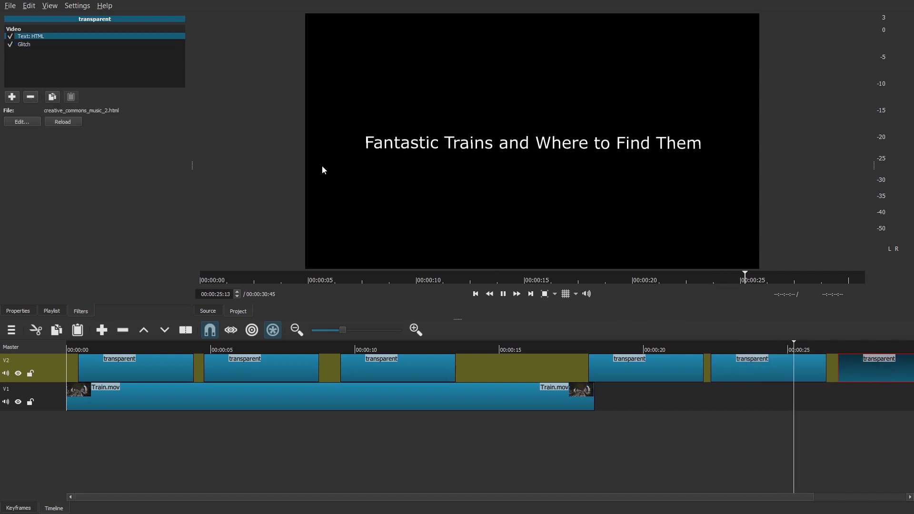
pyautogui.click(28, 45)
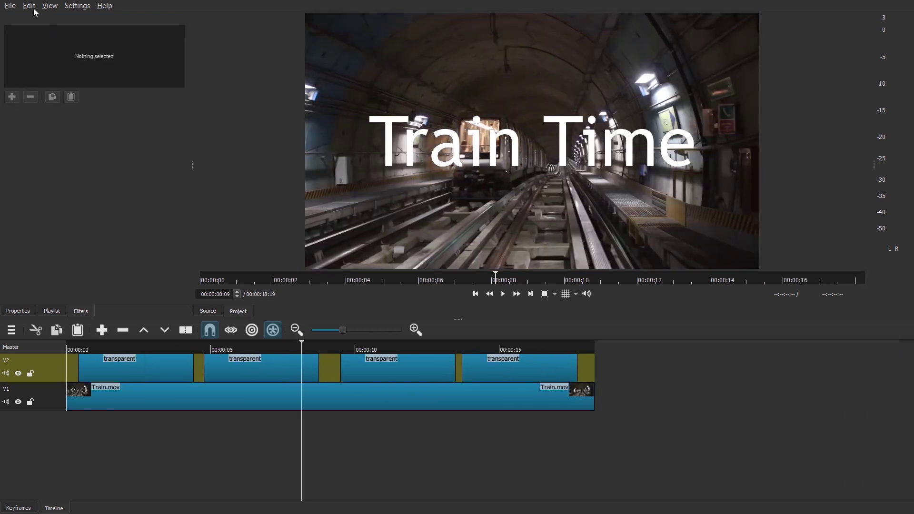
# - Export the timeline to the Desktop as an MP4 video named "traintest" with the default export settings
pyautogui.click(11, 6)
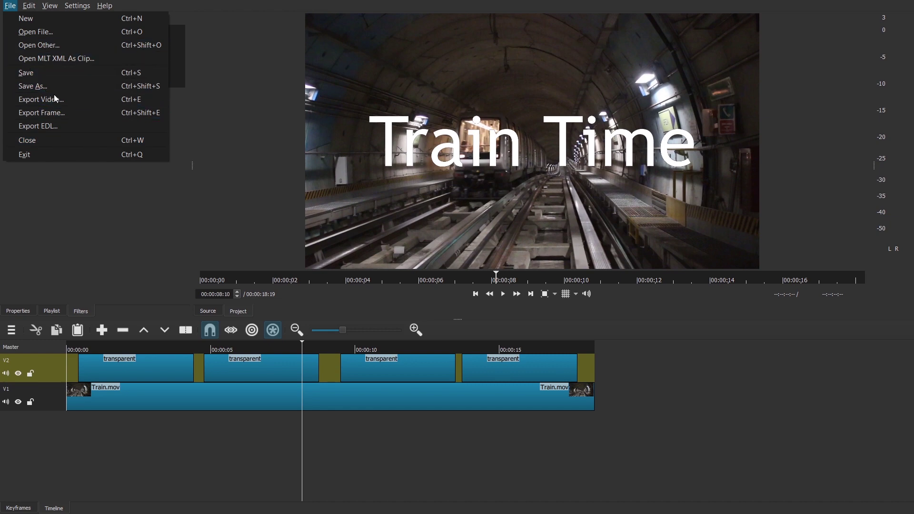
pyautogui.click(36, 101)
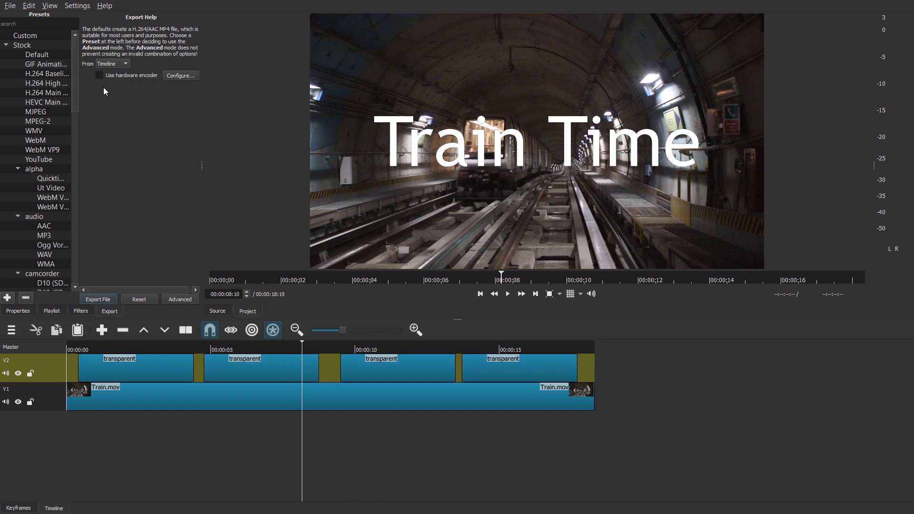
pyautogui.click(102, 300)
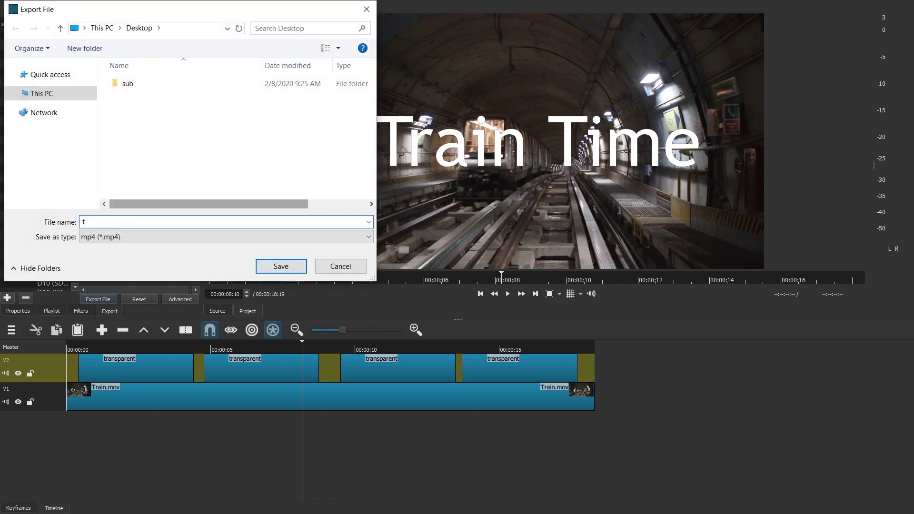
pyautogui.write('traintest')
pyautogui.press('Return')
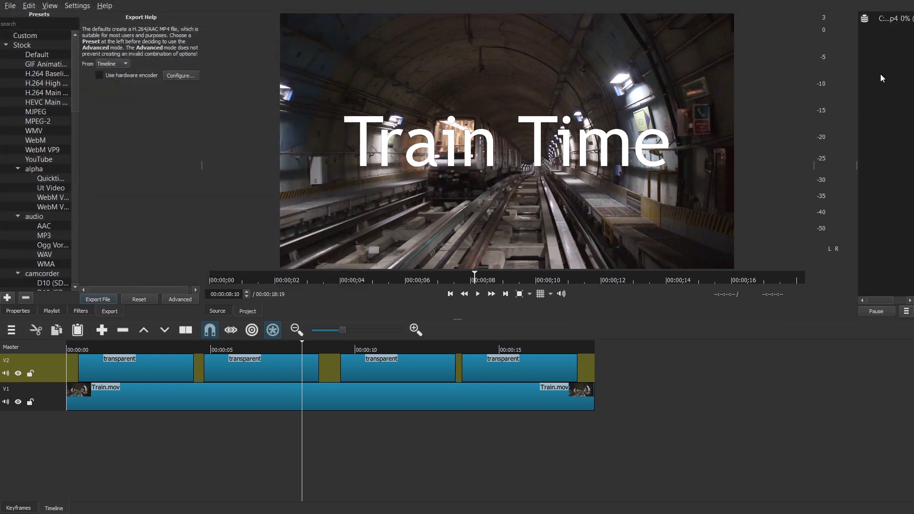